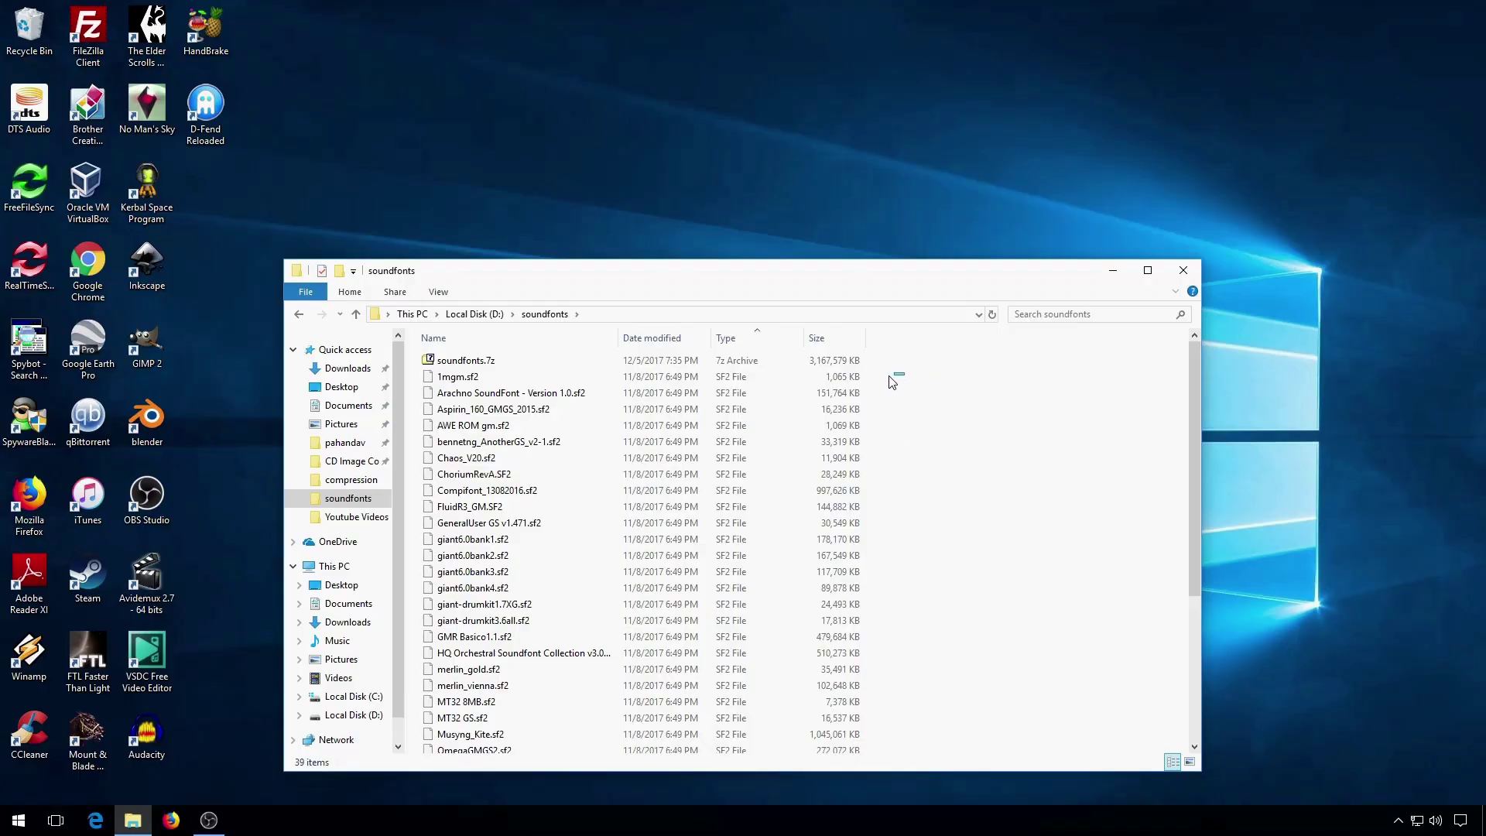
Select all the SF2 files in the soundfonts folder and view their combined properties.
{"action": "left_click_drag", "start_coordinate": [902, 373], "coordinate": [615, 670]}
{"action": "scroll", "coordinate": [615, 669], "scroll_direction": "up", "scroll_amount": 5}
{"action": "right_click", "coordinate": [522, 374]}
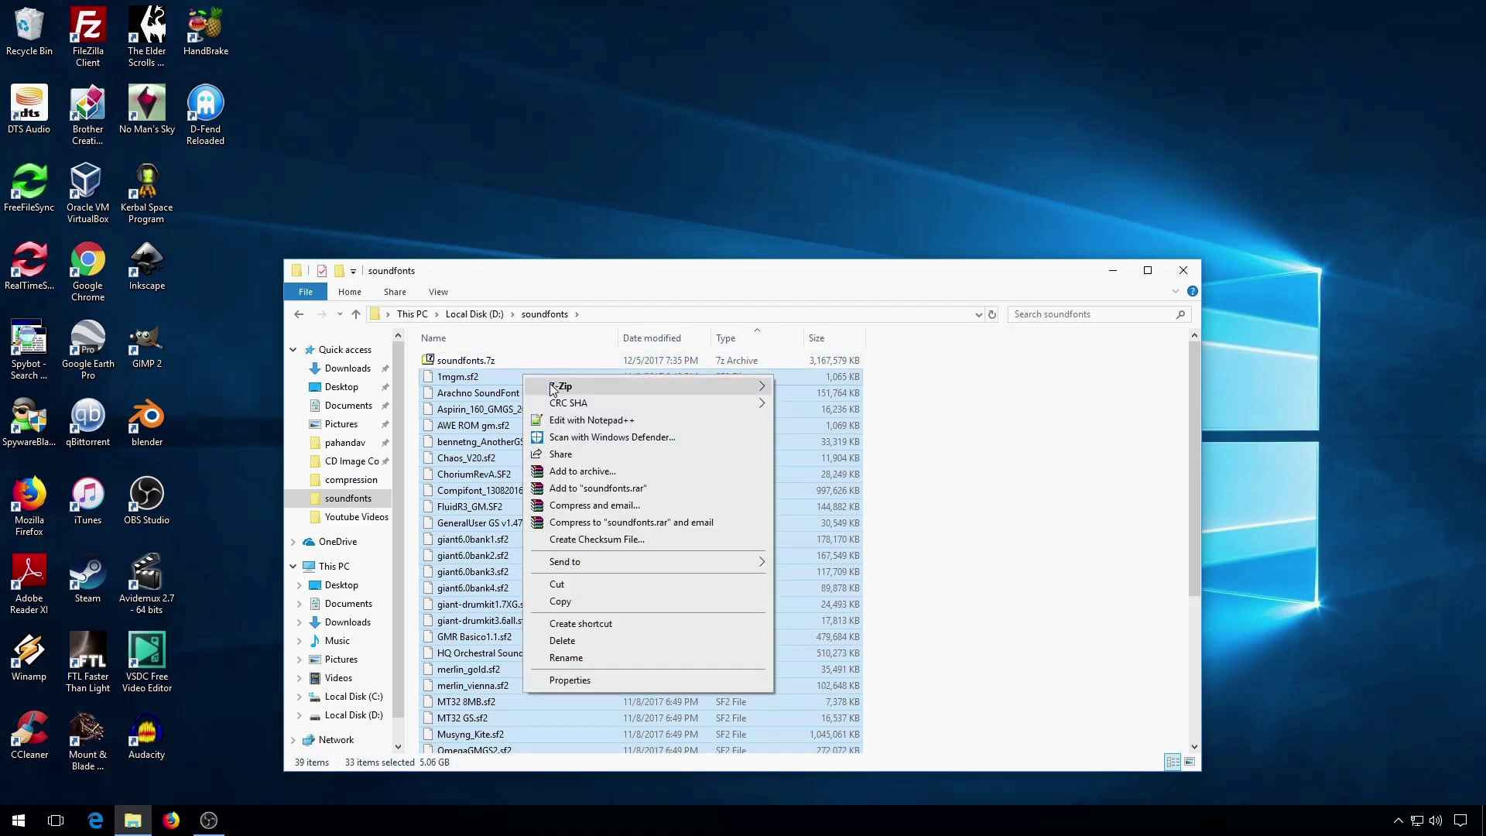
{"action": "left_click", "coordinate": [628, 679]}
{"action": "left_click", "coordinate": [631, 411]}
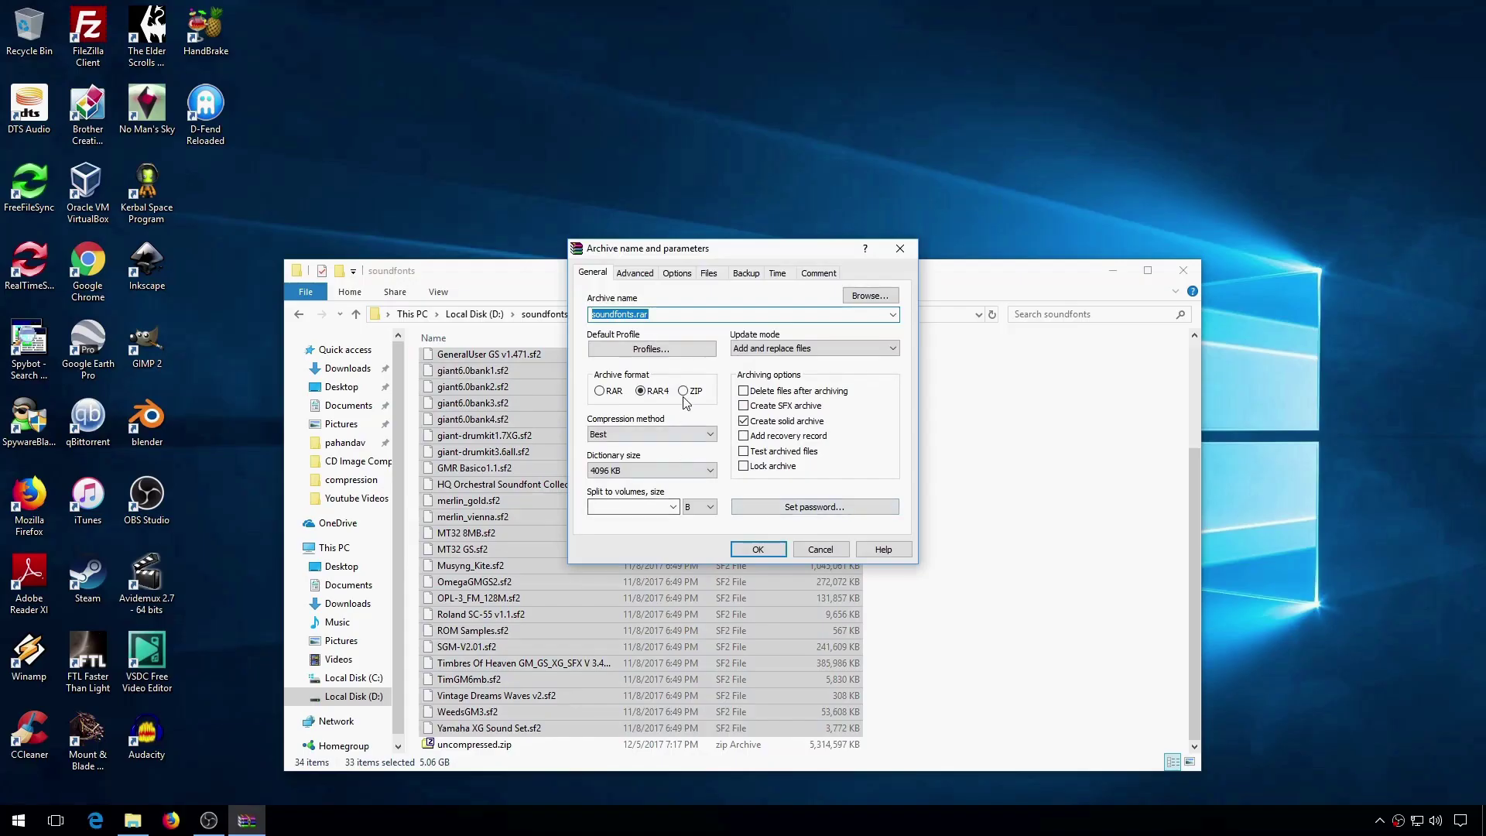
Set the archive format to ZIP and create the archive from the selected SF2 files.
{"action": "left_click", "coordinate": [683, 391]}
{"action": "left_click", "coordinate": [758, 550]}
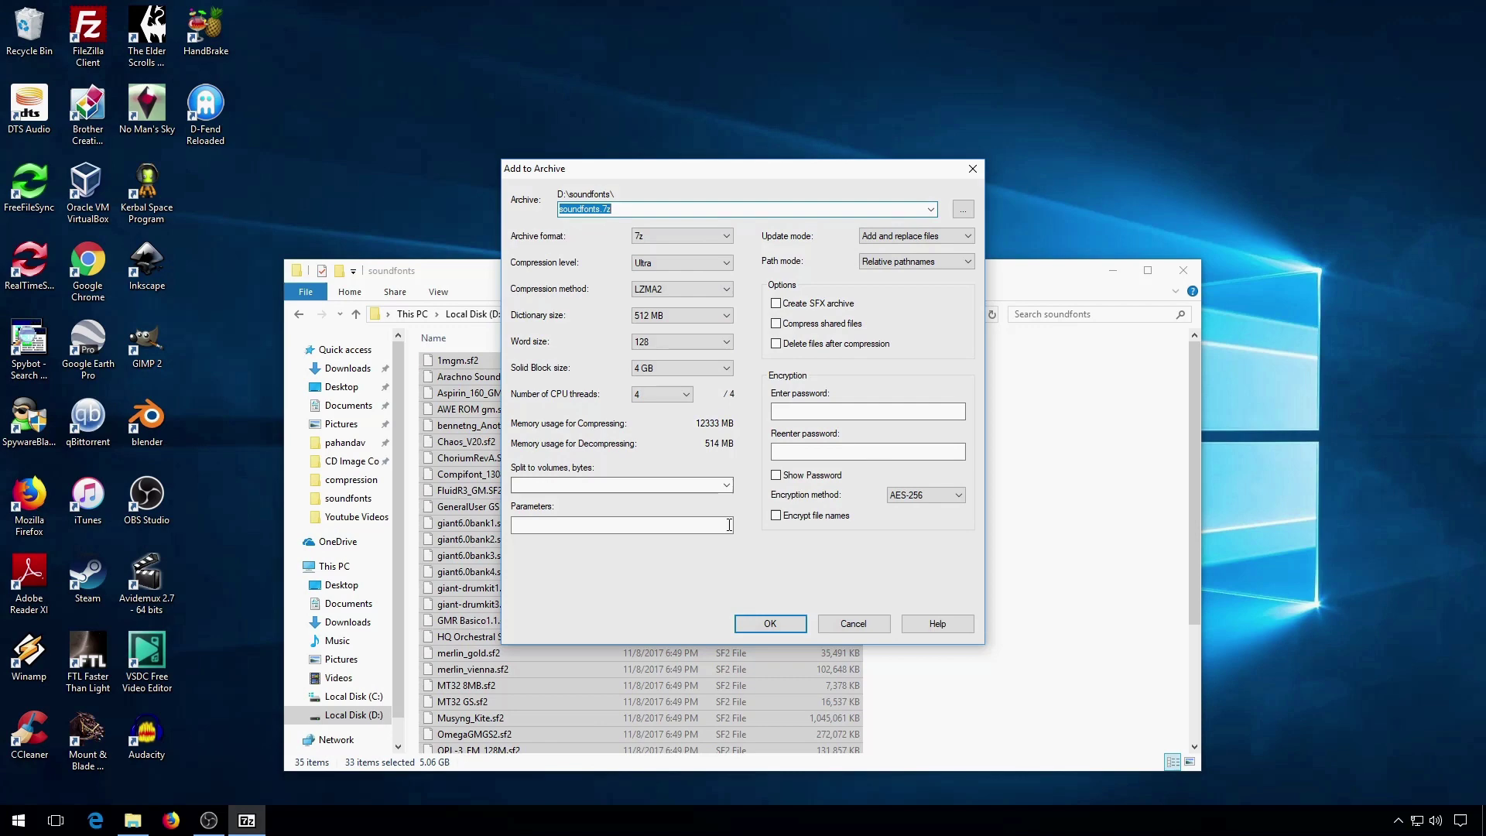
Create soundfonts.7z in 7-Zip with Ultra LZMA2 compression, a 512 MB dictionary and a 4 GB solid block size.
{"action": "left_click", "coordinate": [774, 624]}
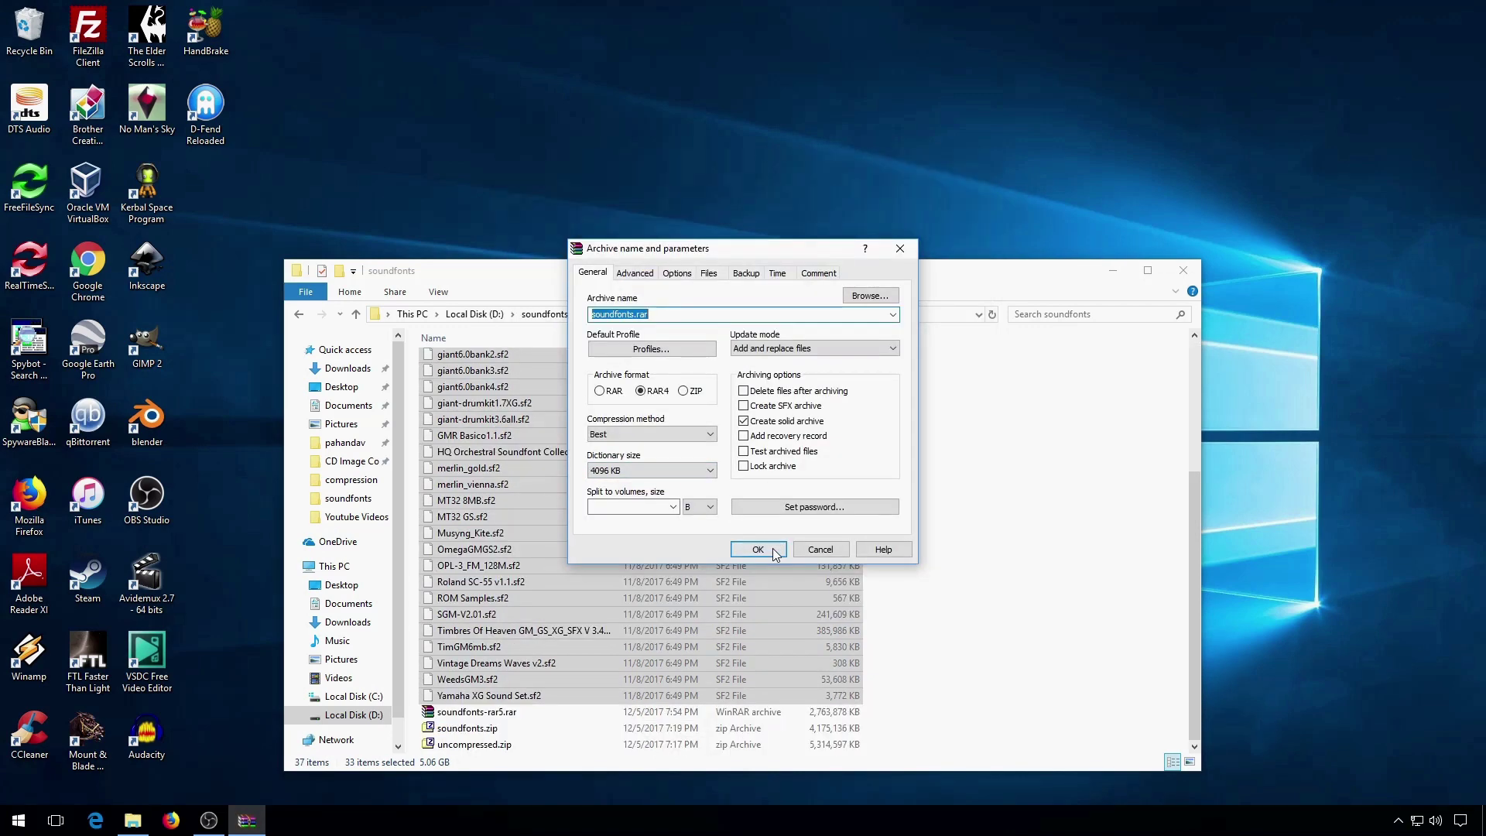
Configure a WinRAR archive named soundfonts-rar5.rar in RAR format with a 512 MB dictionary.
{"action": "left_click", "coordinate": [599, 391]}
{"action": "double_click", "coordinate": [633, 316]}
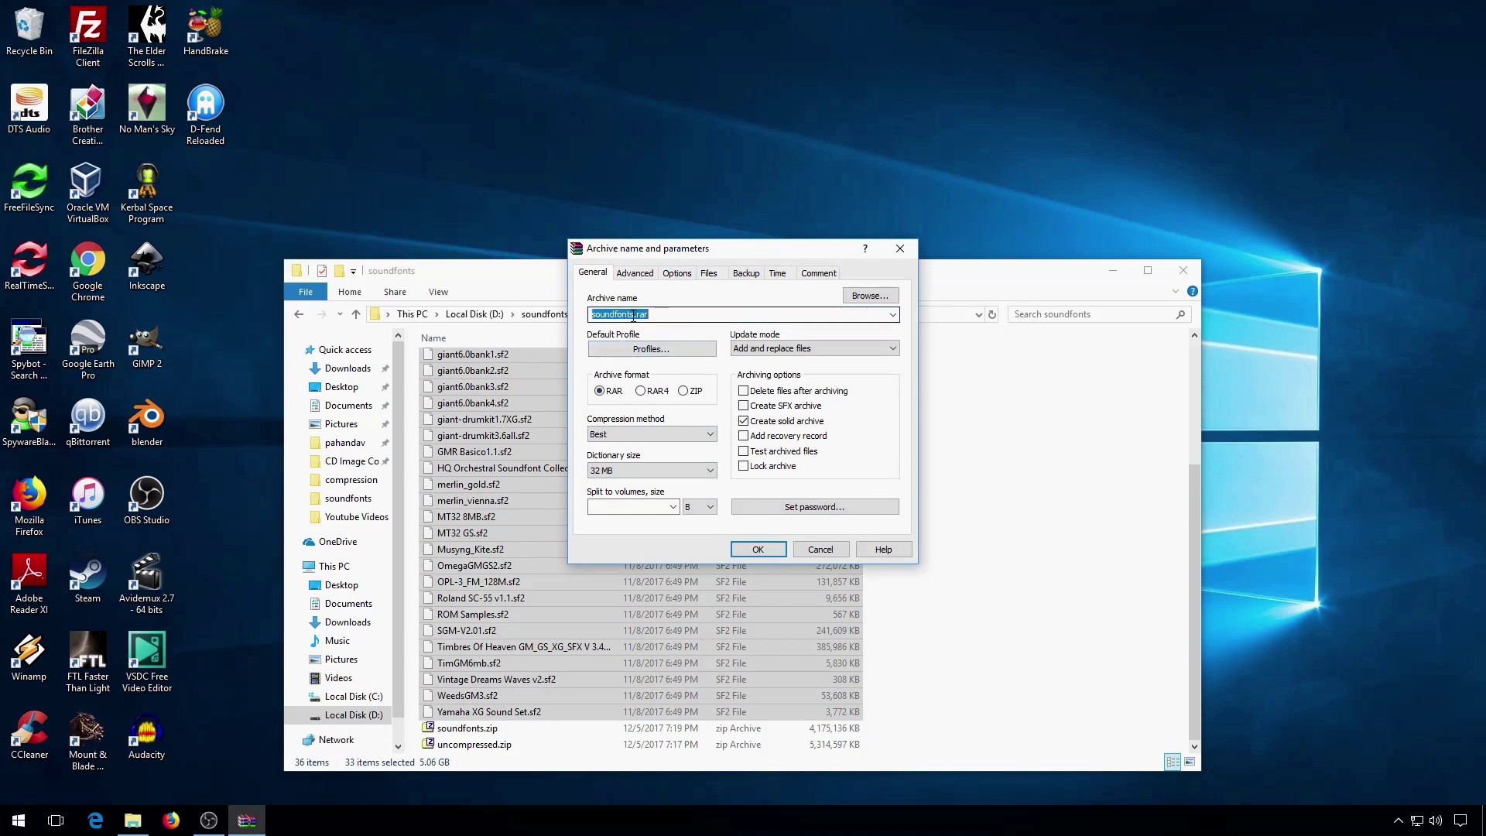
{"action": "left_click", "coordinate": [634, 315]}
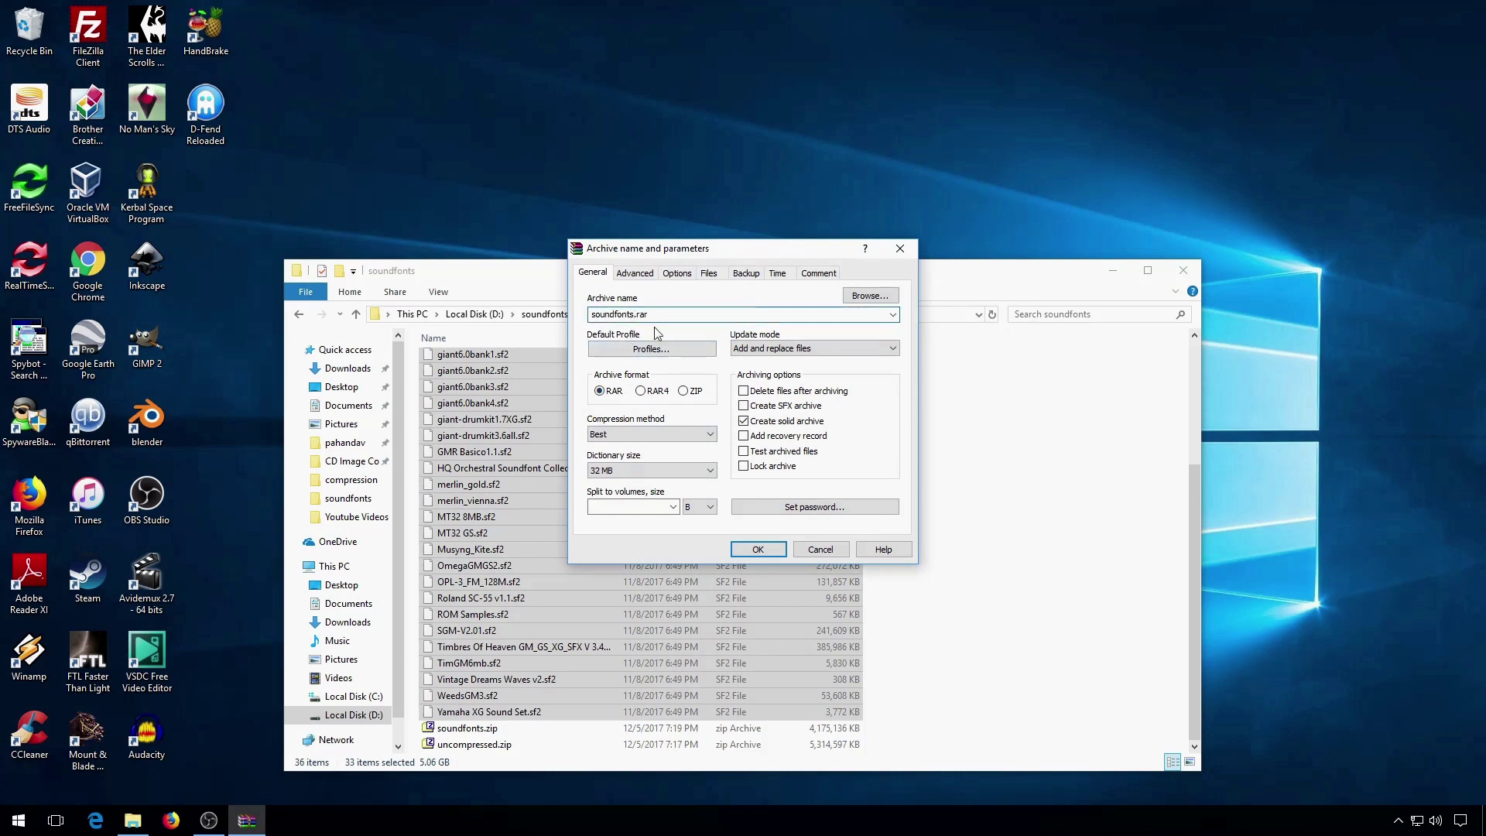
{"action": "type", "text": "-rar5"}
{"action": "left_click", "coordinate": [613, 469]}
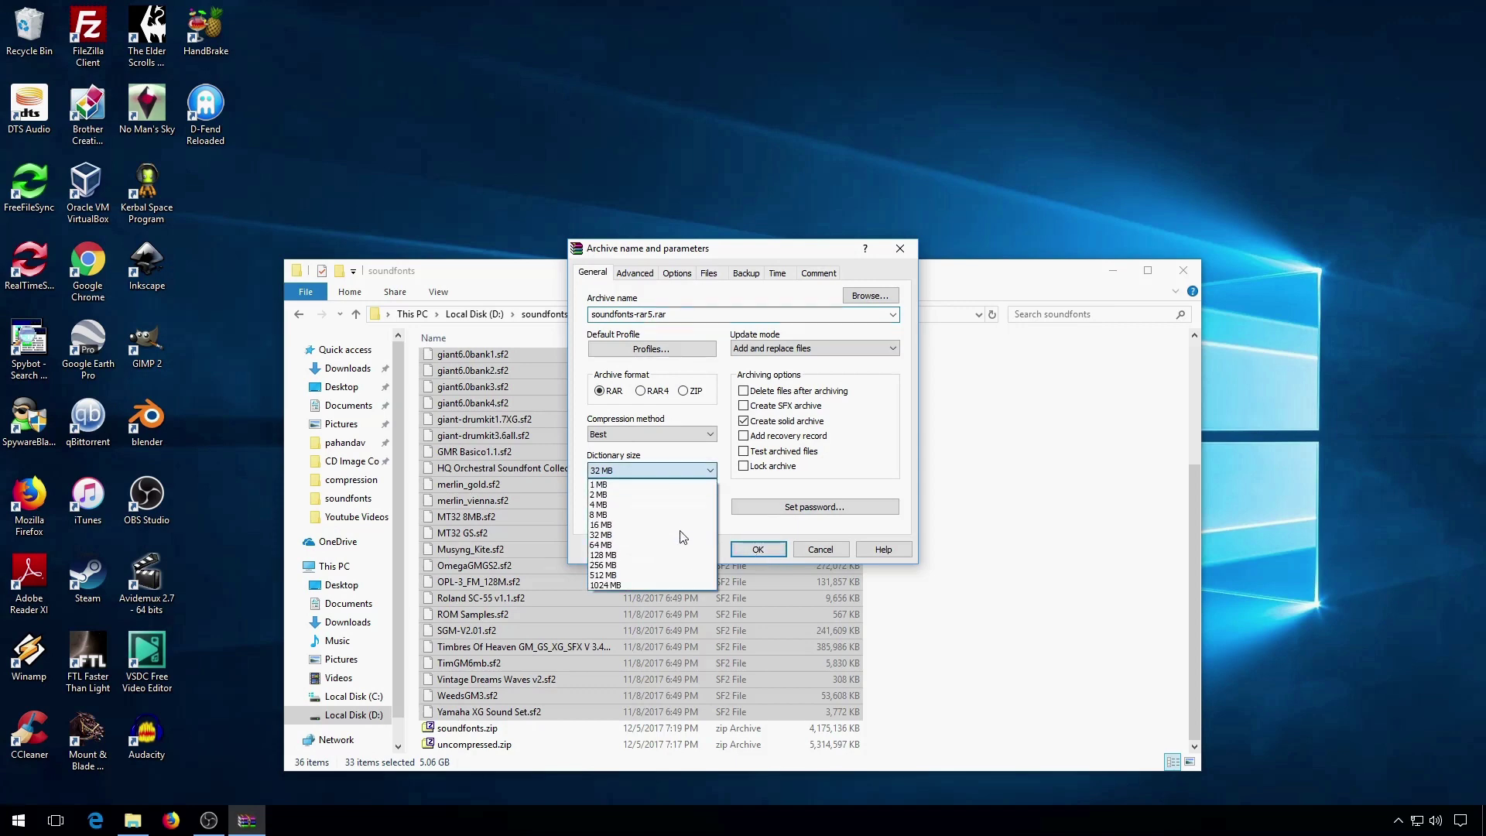
{"action": "left_click", "coordinate": [684, 575]}
{"action": "left_click", "coordinate": [742, 505]}
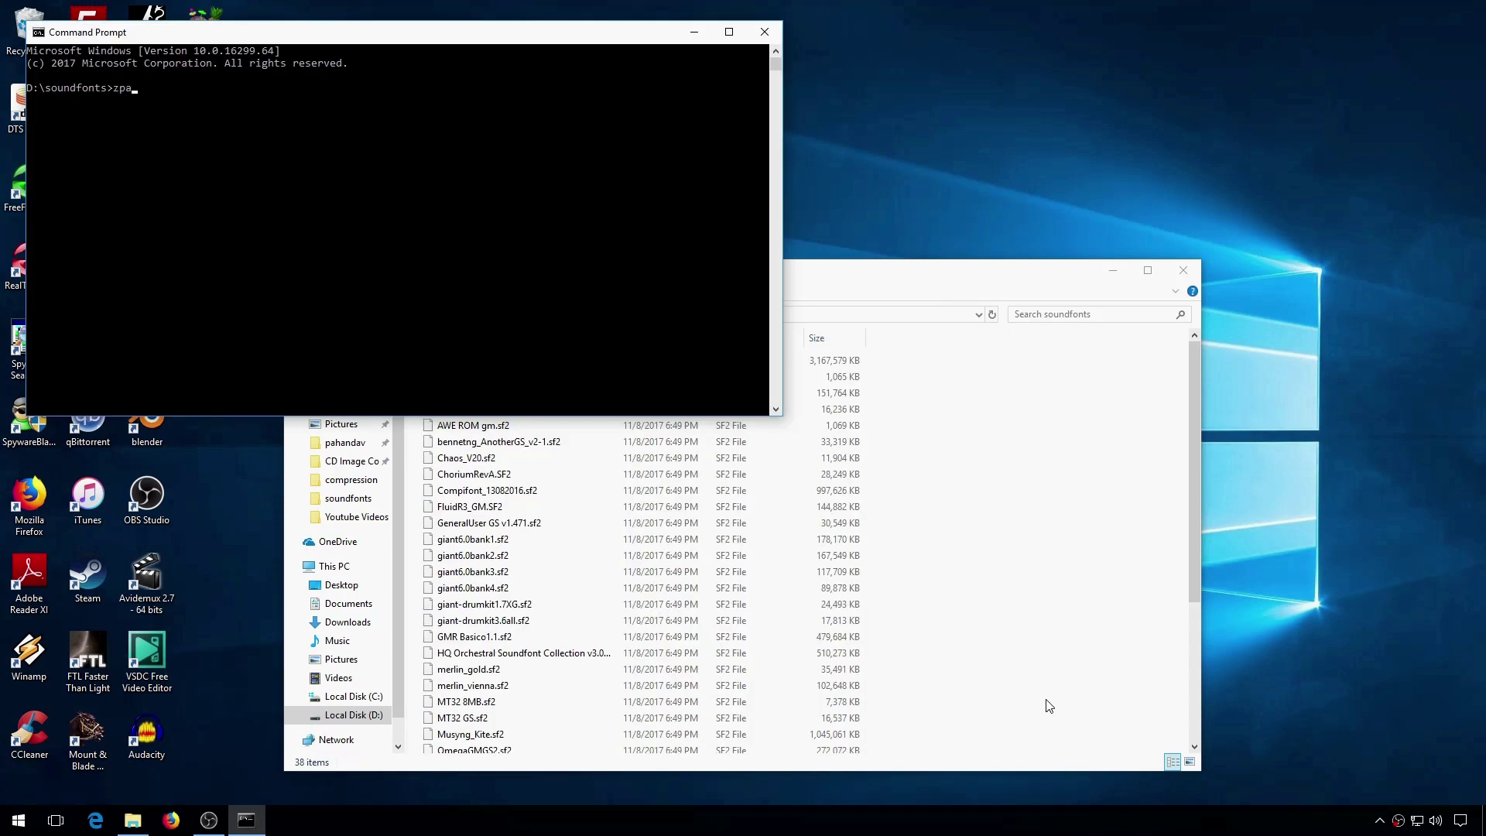
Run zpaq from the command prompt to pack *.sf2 into soundfonts.zpaq with the -m5 option.
{"action": "type", "text": "soundfonts.zpaq *.sf2 -m5"}
{"action": "key", "text": "Return"}
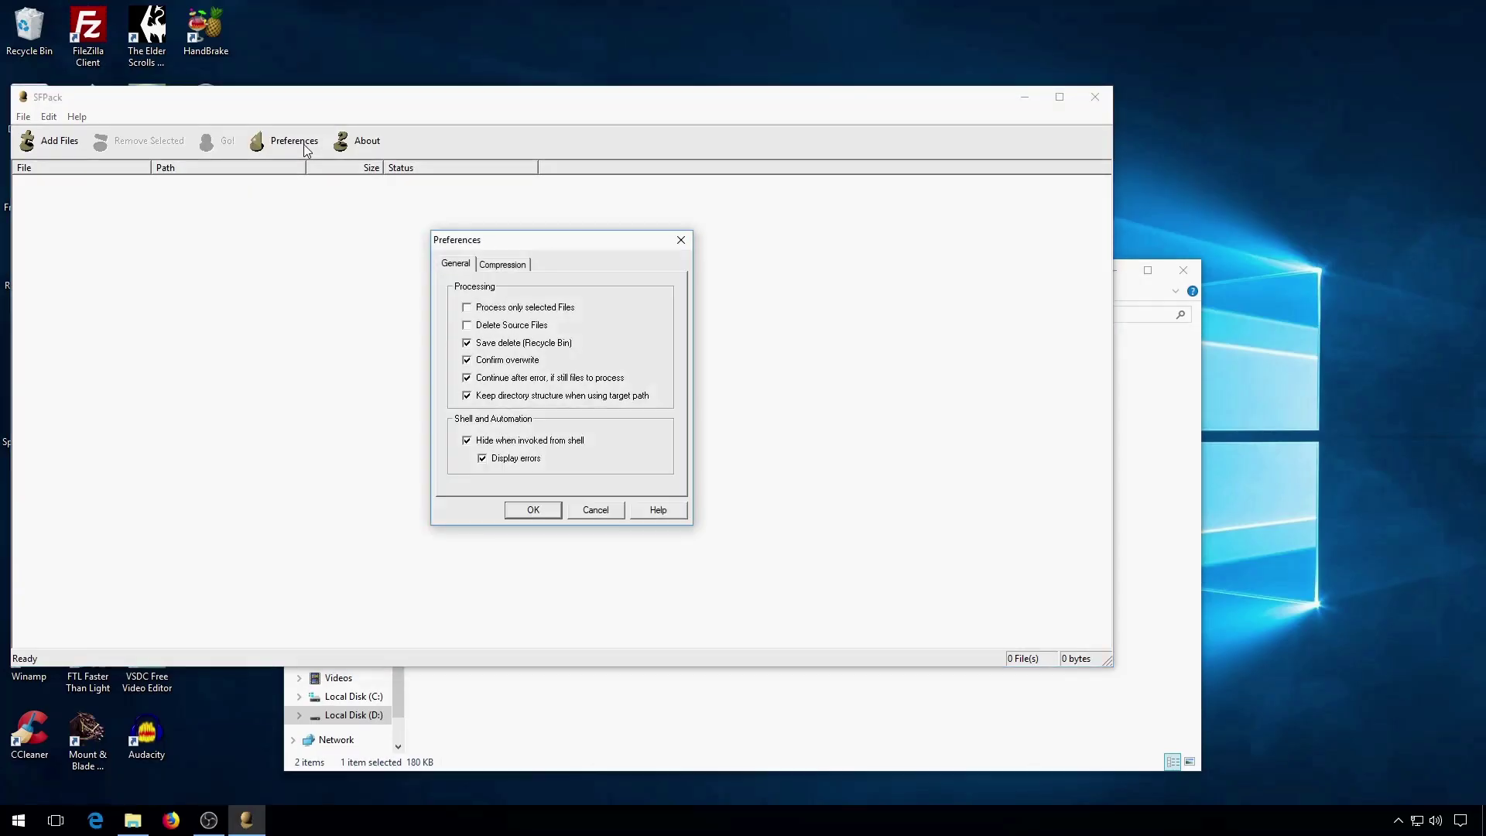
Set SFPack's compression level to 1 - Fast compression and start compressing the loaded soundfonts.
{"action": "left_click", "coordinate": [510, 266]}
{"action": "left_click", "coordinate": [592, 311]}
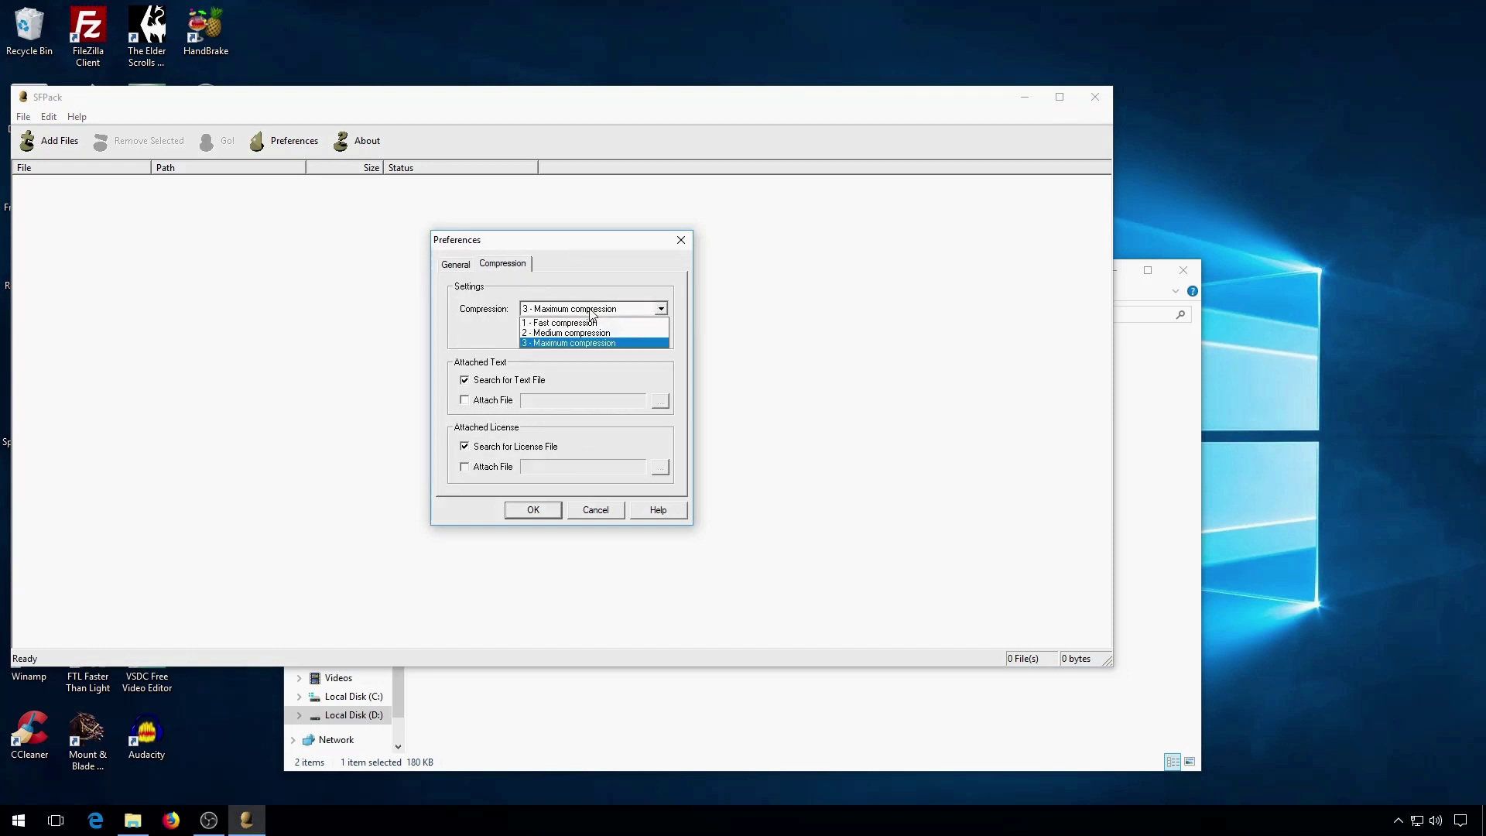
{"action": "left_click", "coordinate": [598, 322]}
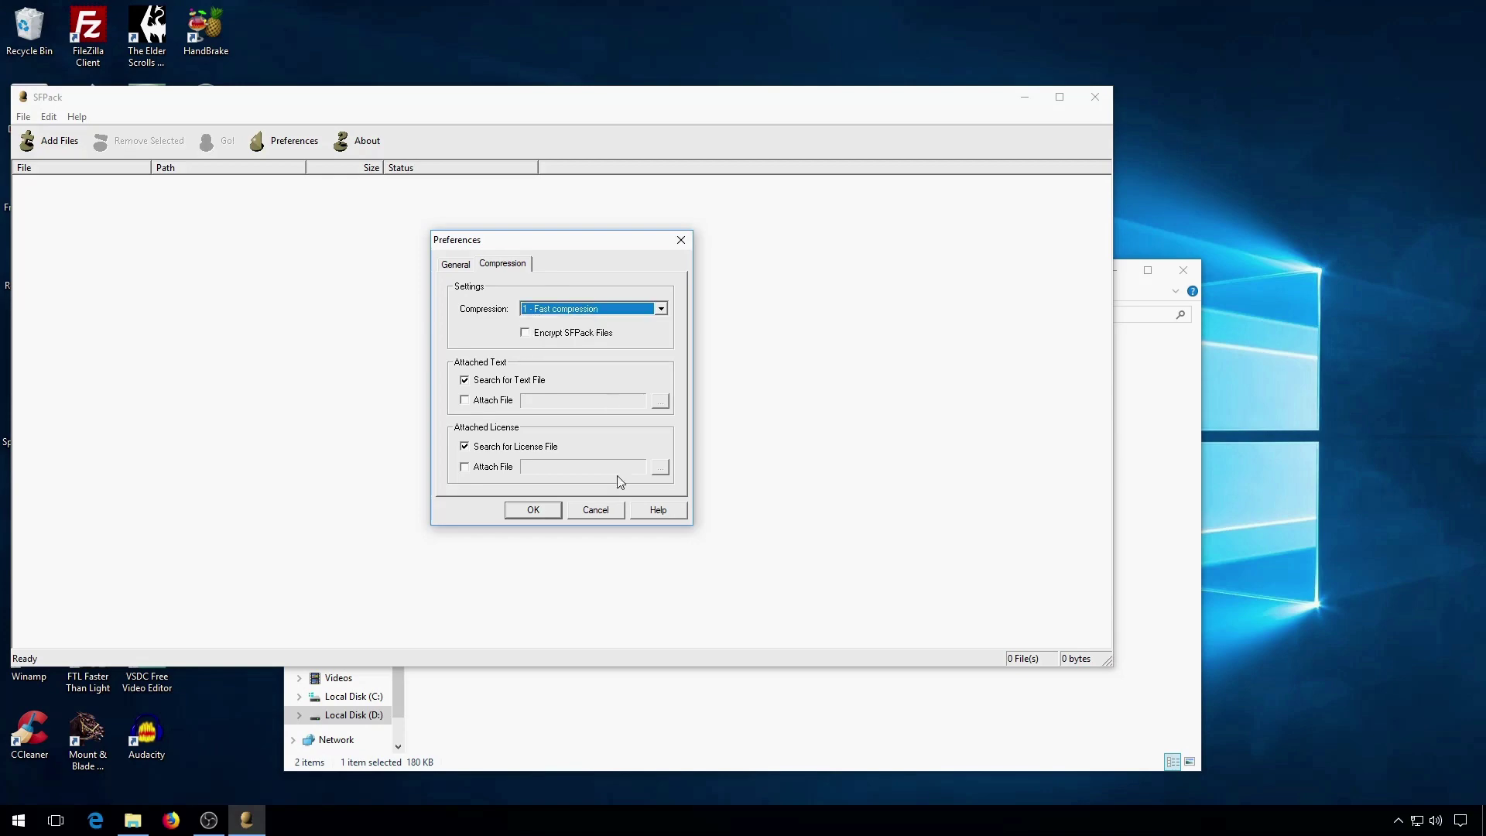
{"action": "left_click", "coordinate": [545, 510]}
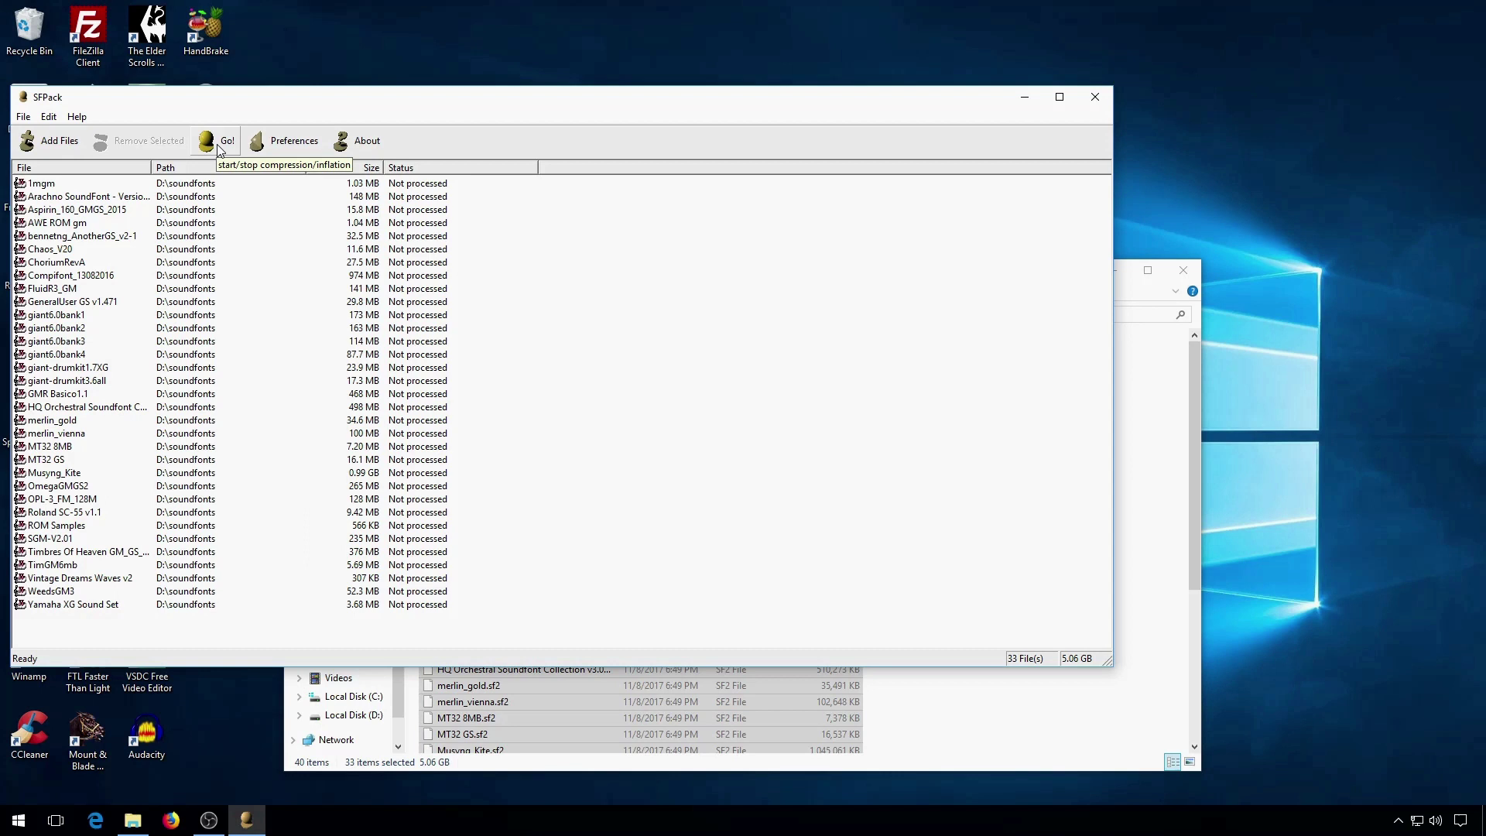
{"action": "left_click", "coordinate": [220, 142]}
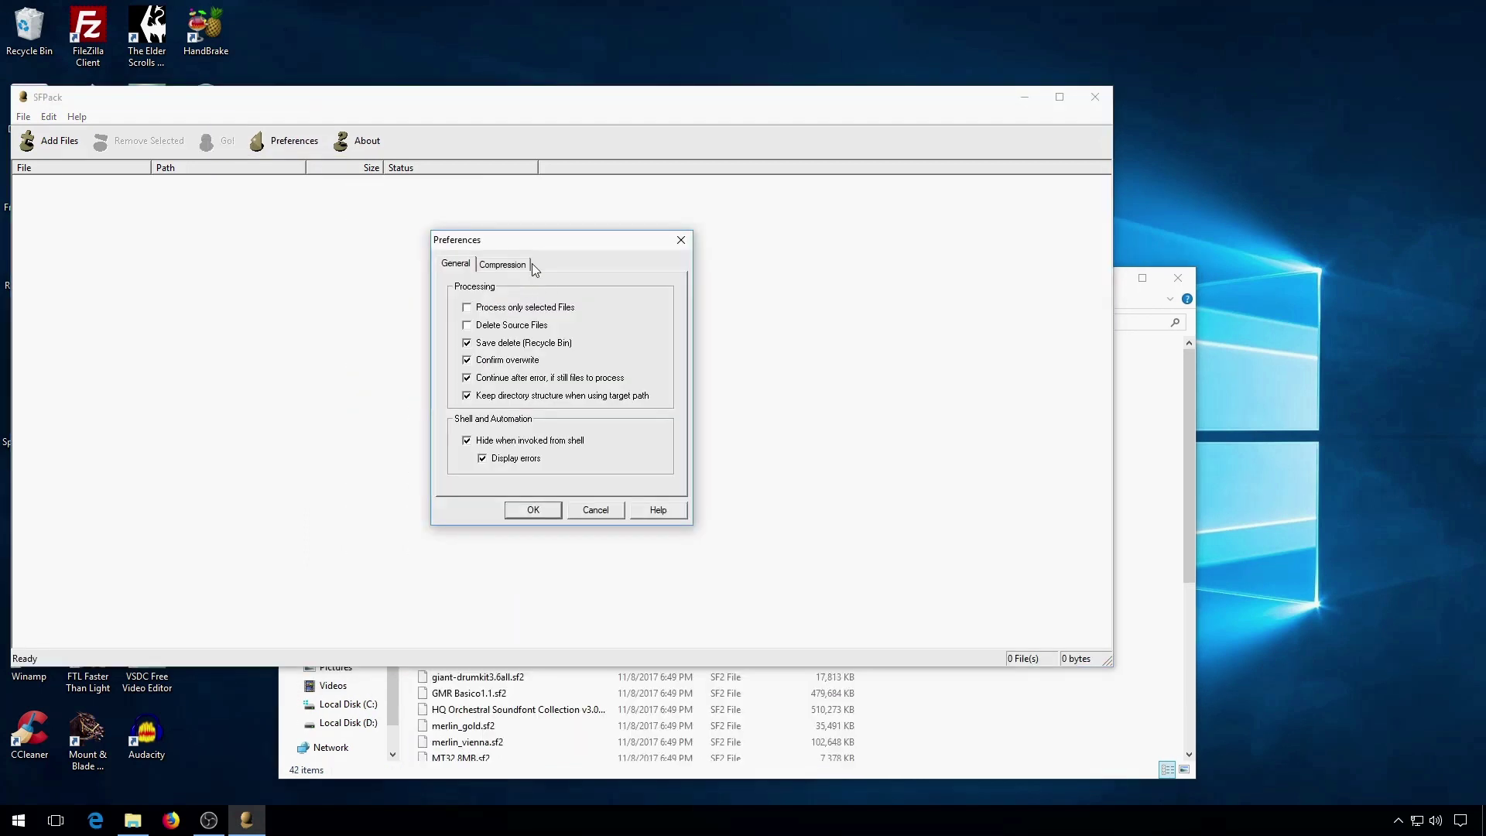
Set SFPack's compression level to 2 - Medium compression.
{"action": "left_click", "coordinate": [527, 264]}
{"action": "left_click", "coordinate": [554, 309]}
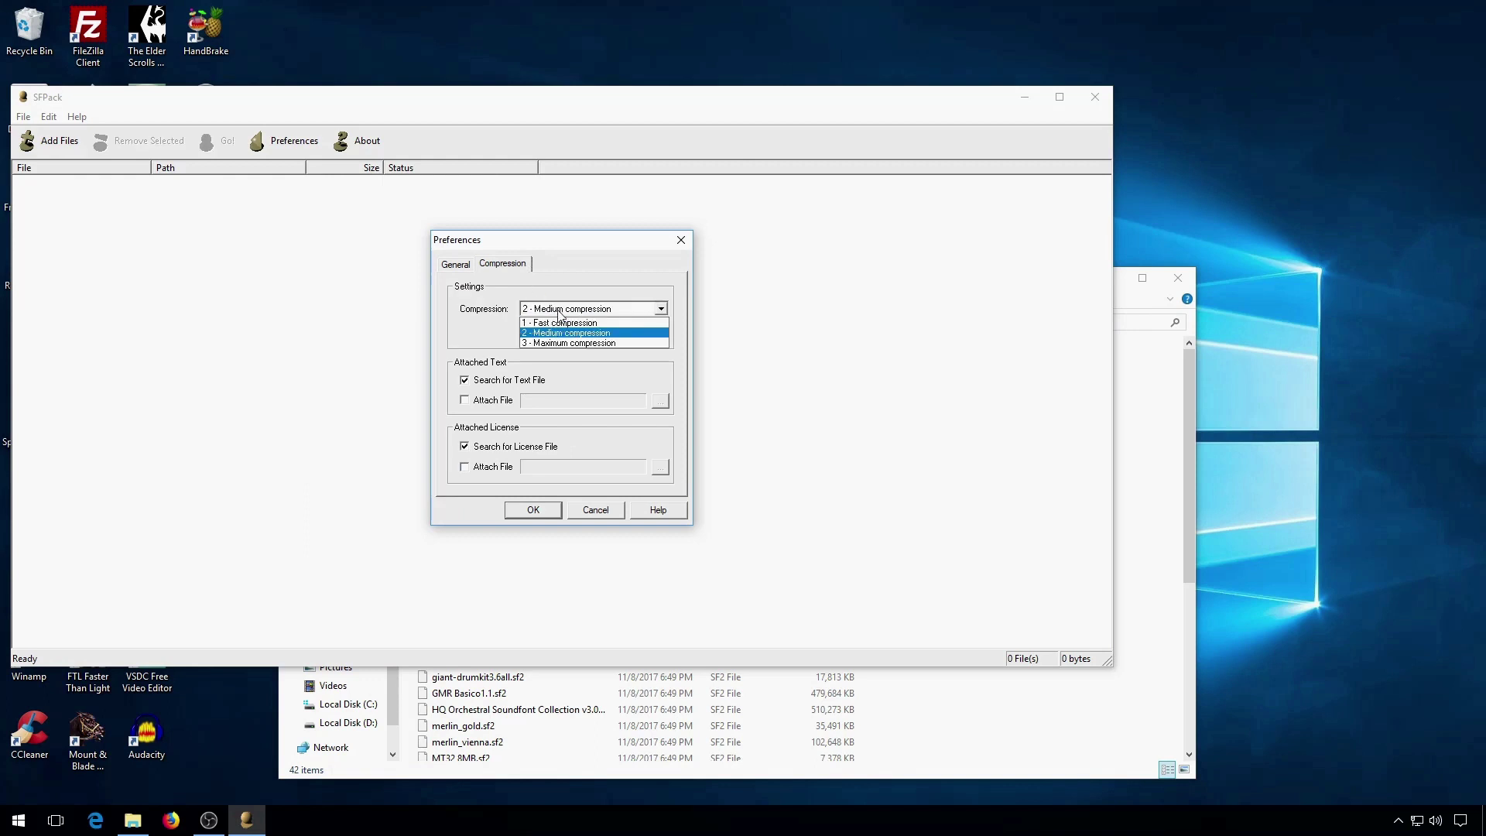
{"action": "left_click", "coordinate": [596, 342]}
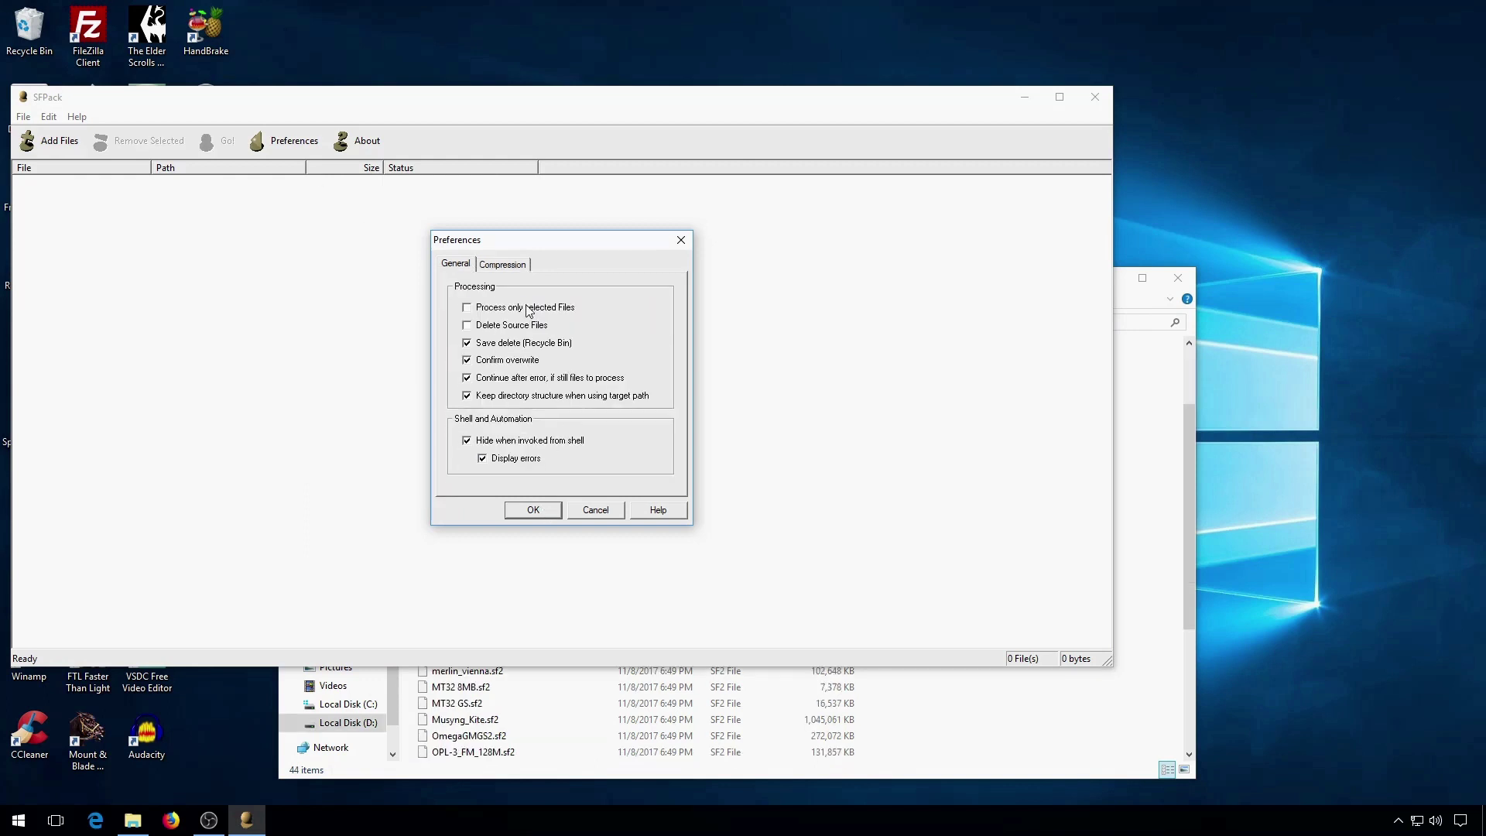
Change SFPack's compression level to 3 - Maximum compression.
{"action": "left_click", "coordinate": [528, 266]}
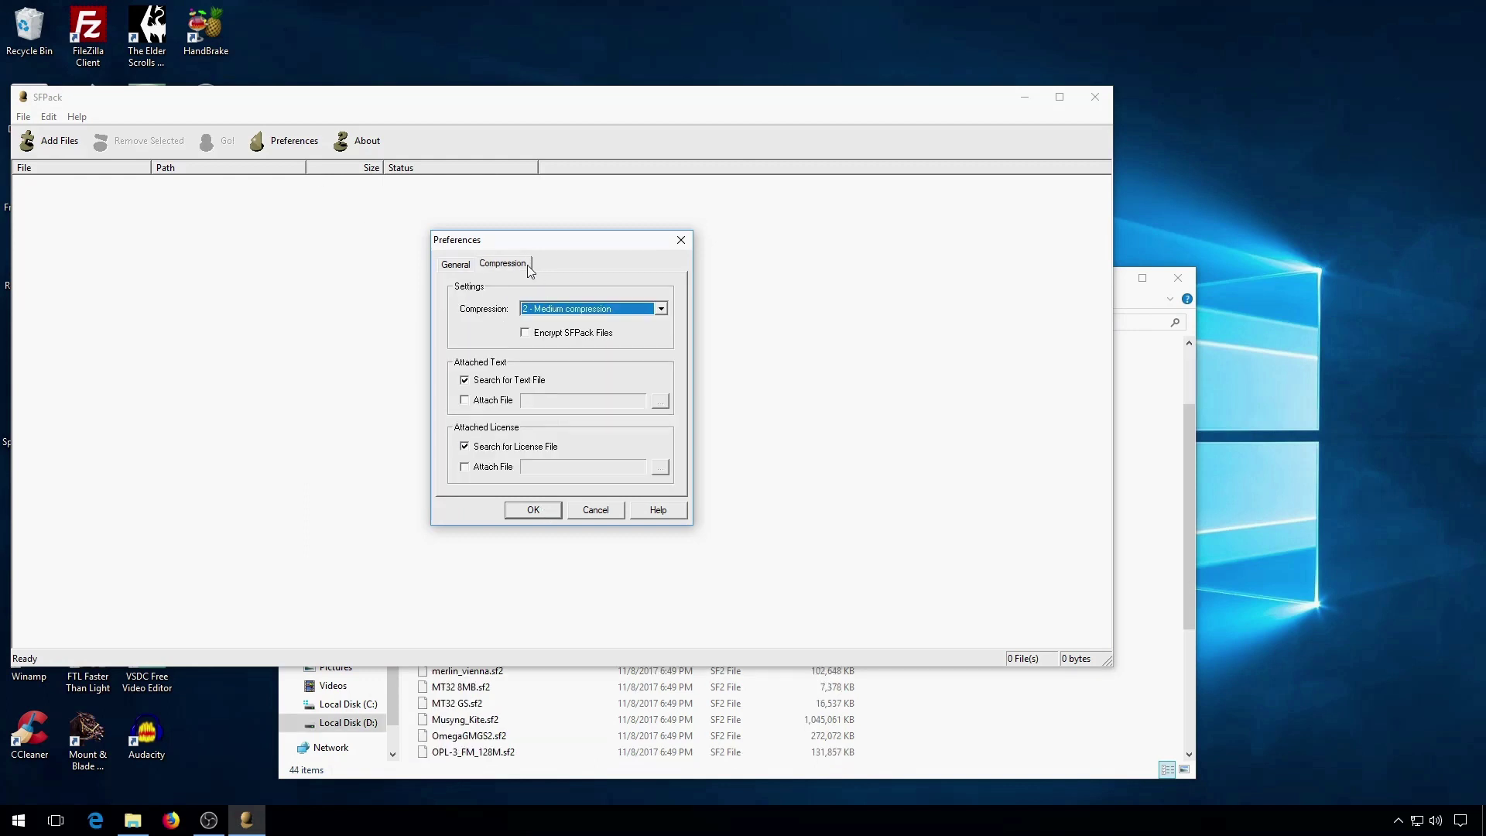
{"action": "left_click", "coordinate": [553, 308]}
{"action": "left_click", "coordinate": [574, 343]}
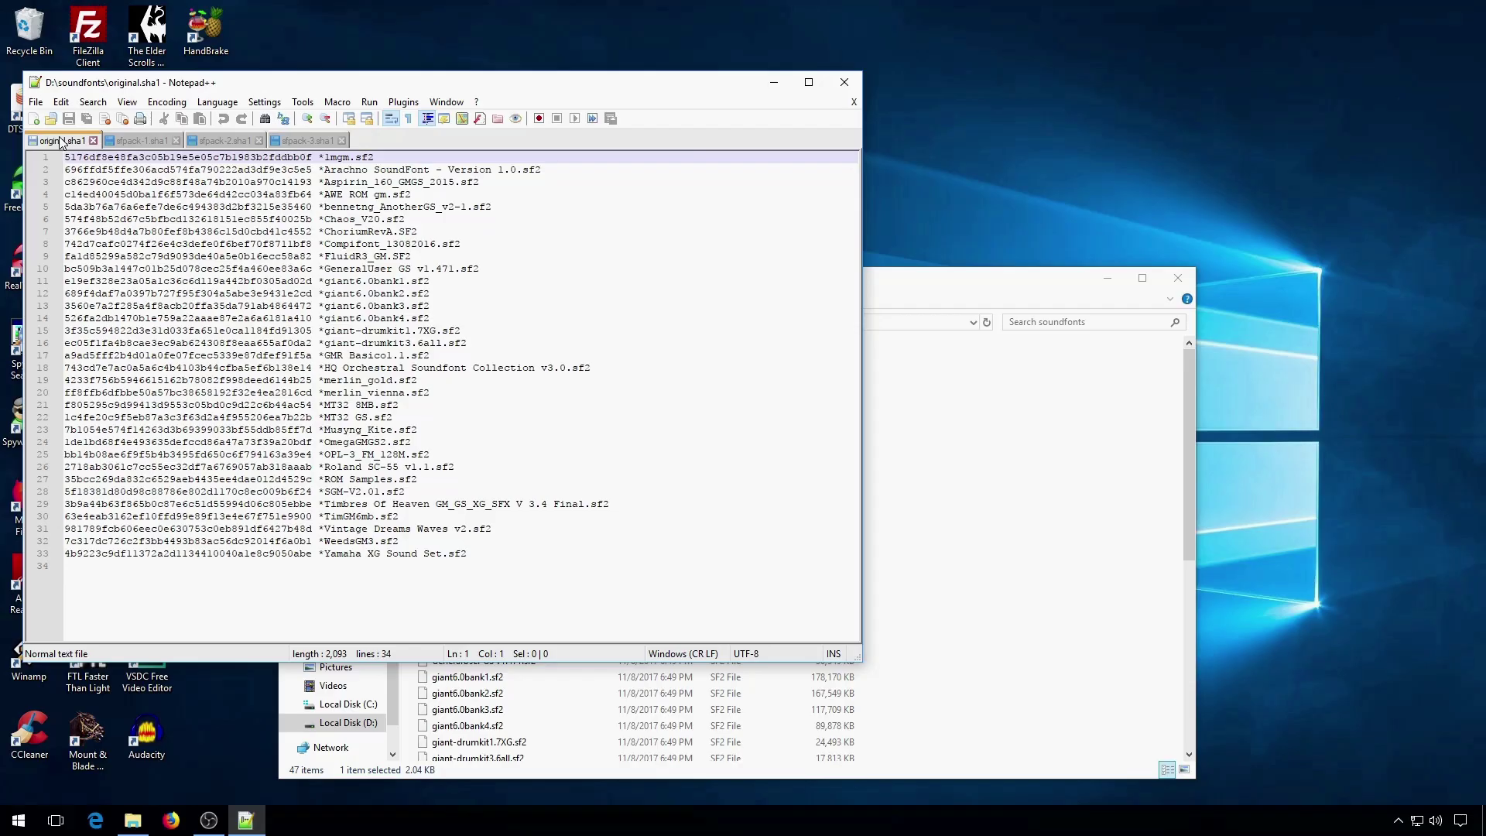
Compare the checksums in original.sha1 with those in the sfpack-1, sfpack-2 and sfpack-3 checksum files.
{"action": "left_click", "coordinate": [147, 147]}
{"action": "left_click", "coordinate": [222, 141]}
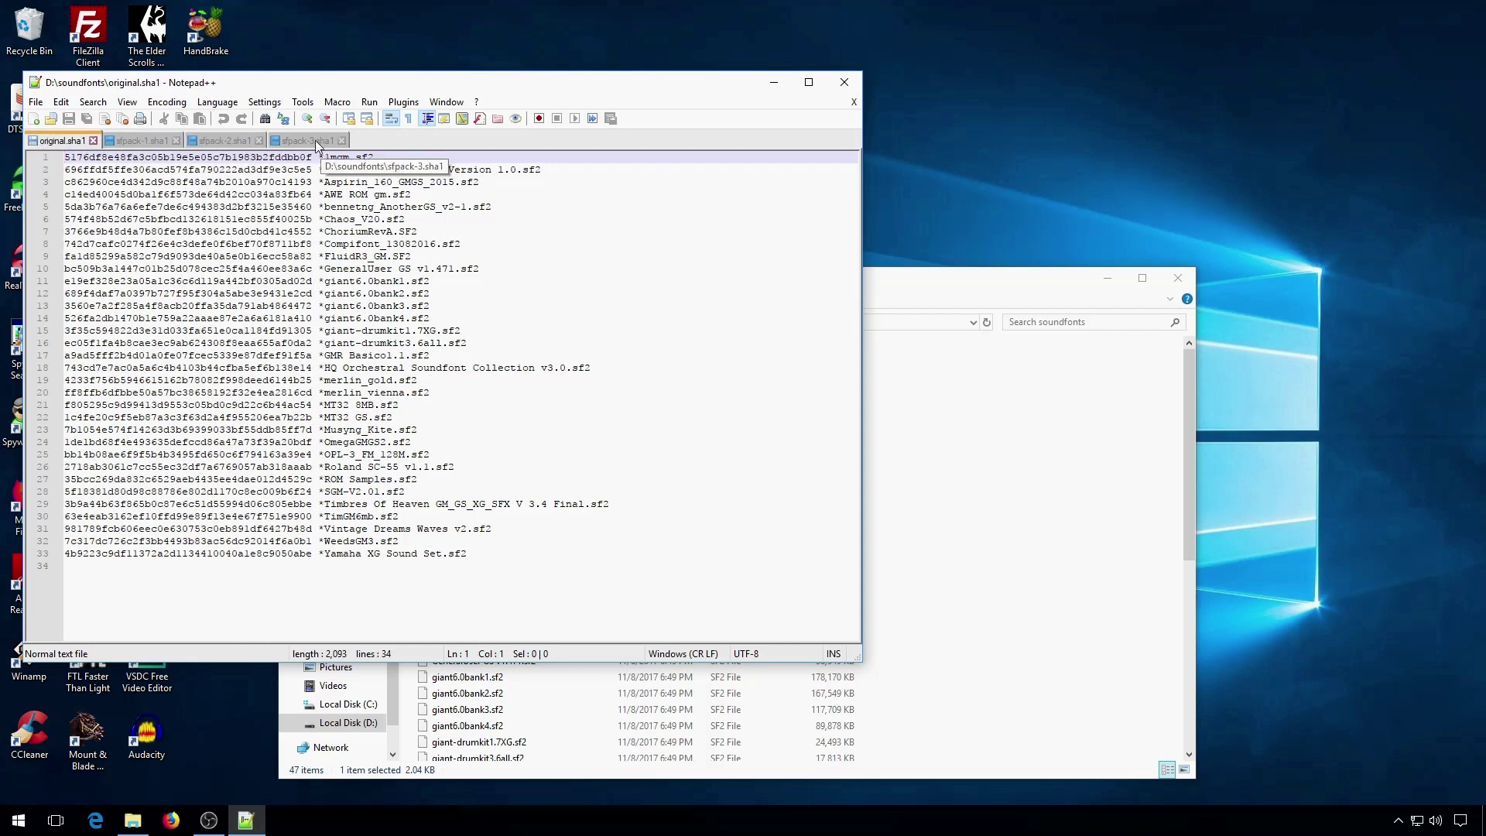
{"action": "left_click", "coordinate": [150, 144]}
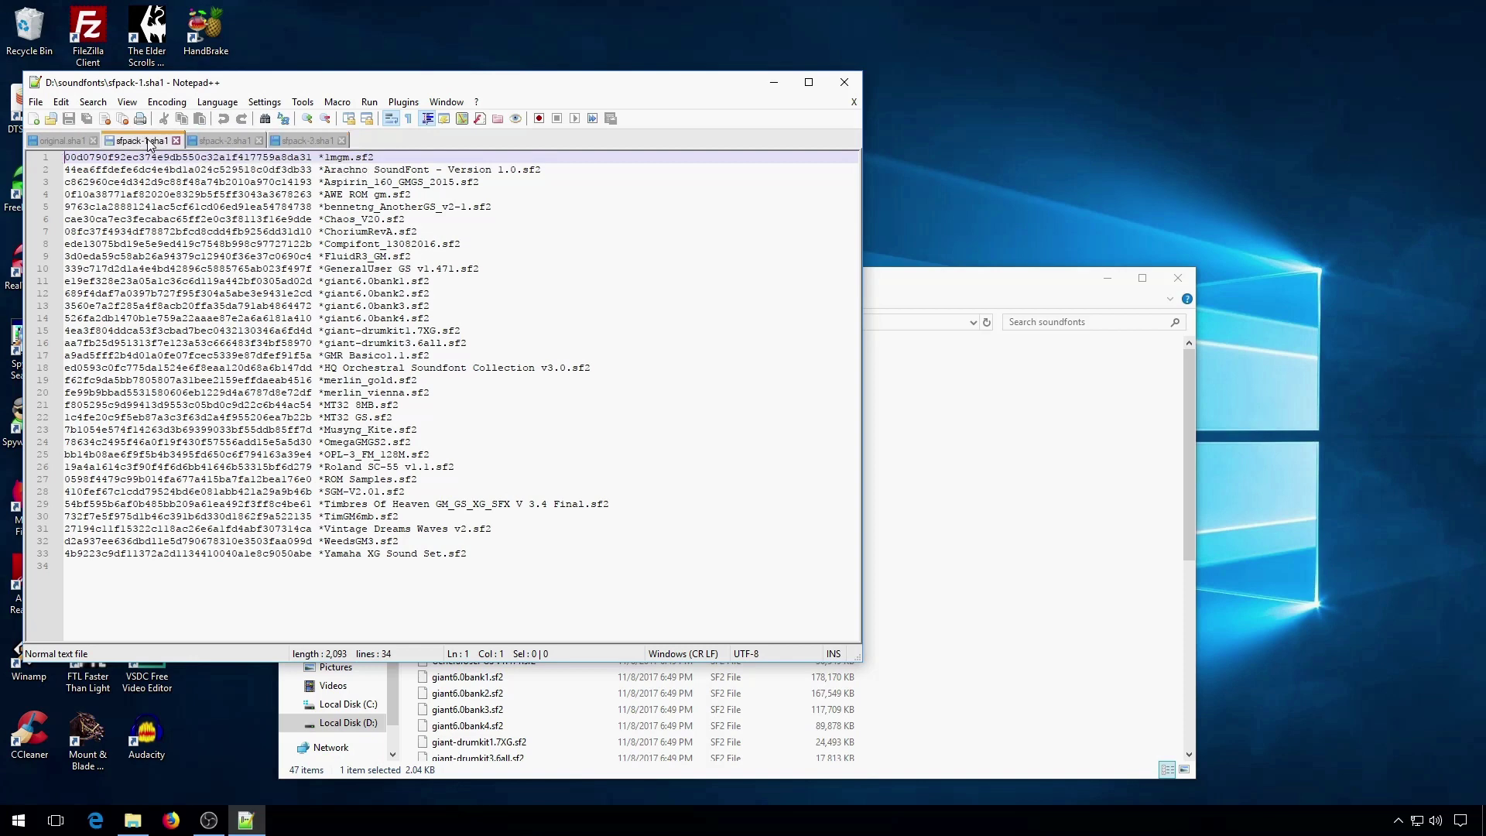
{"action": "left_click", "coordinate": [301, 144]}
{"action": "left_click", "coordinate": [62, 144]}
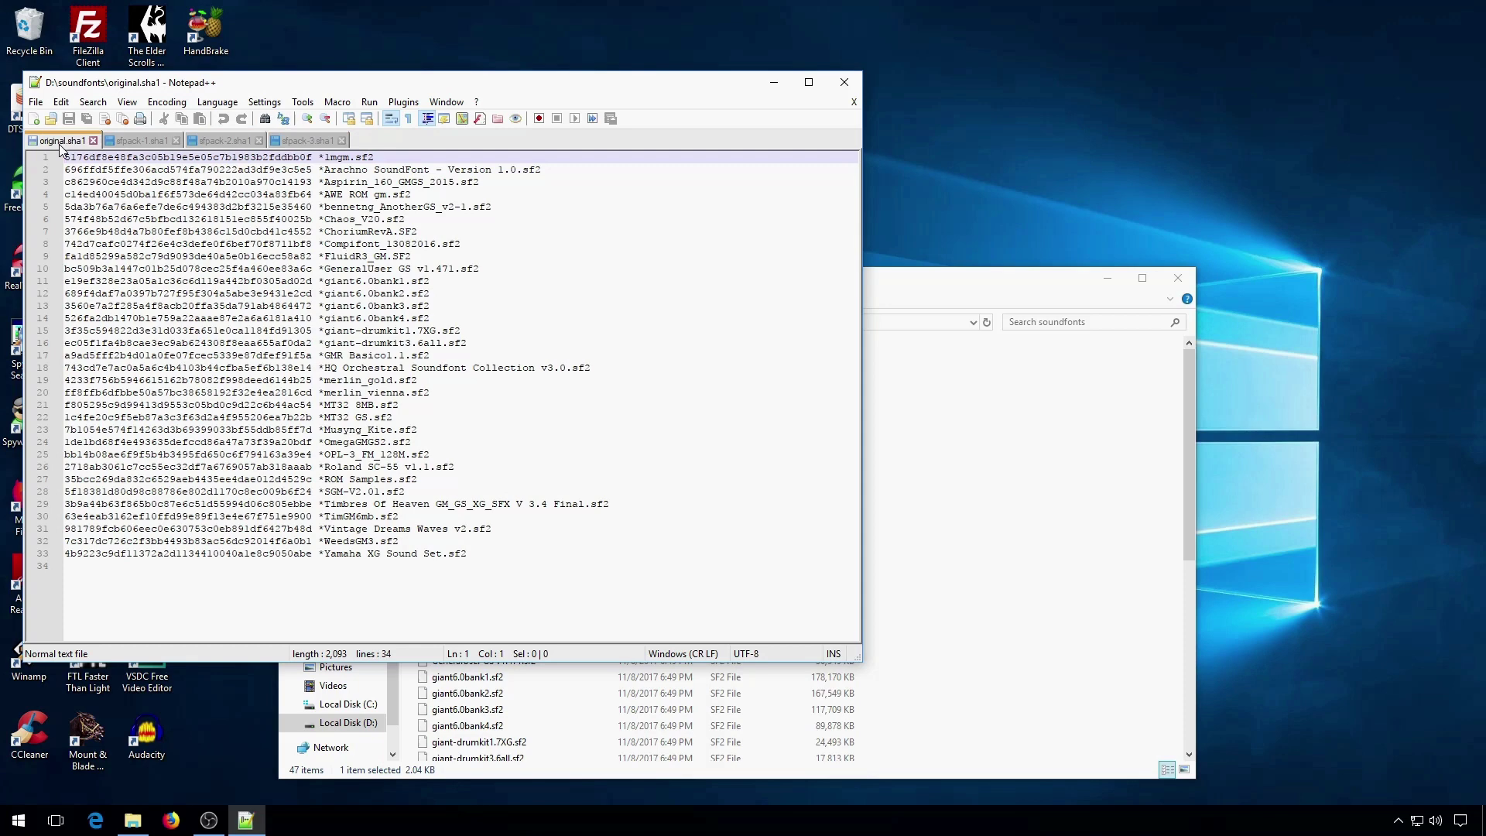
{"action": "left_click", "coordinate": [133, 142]}
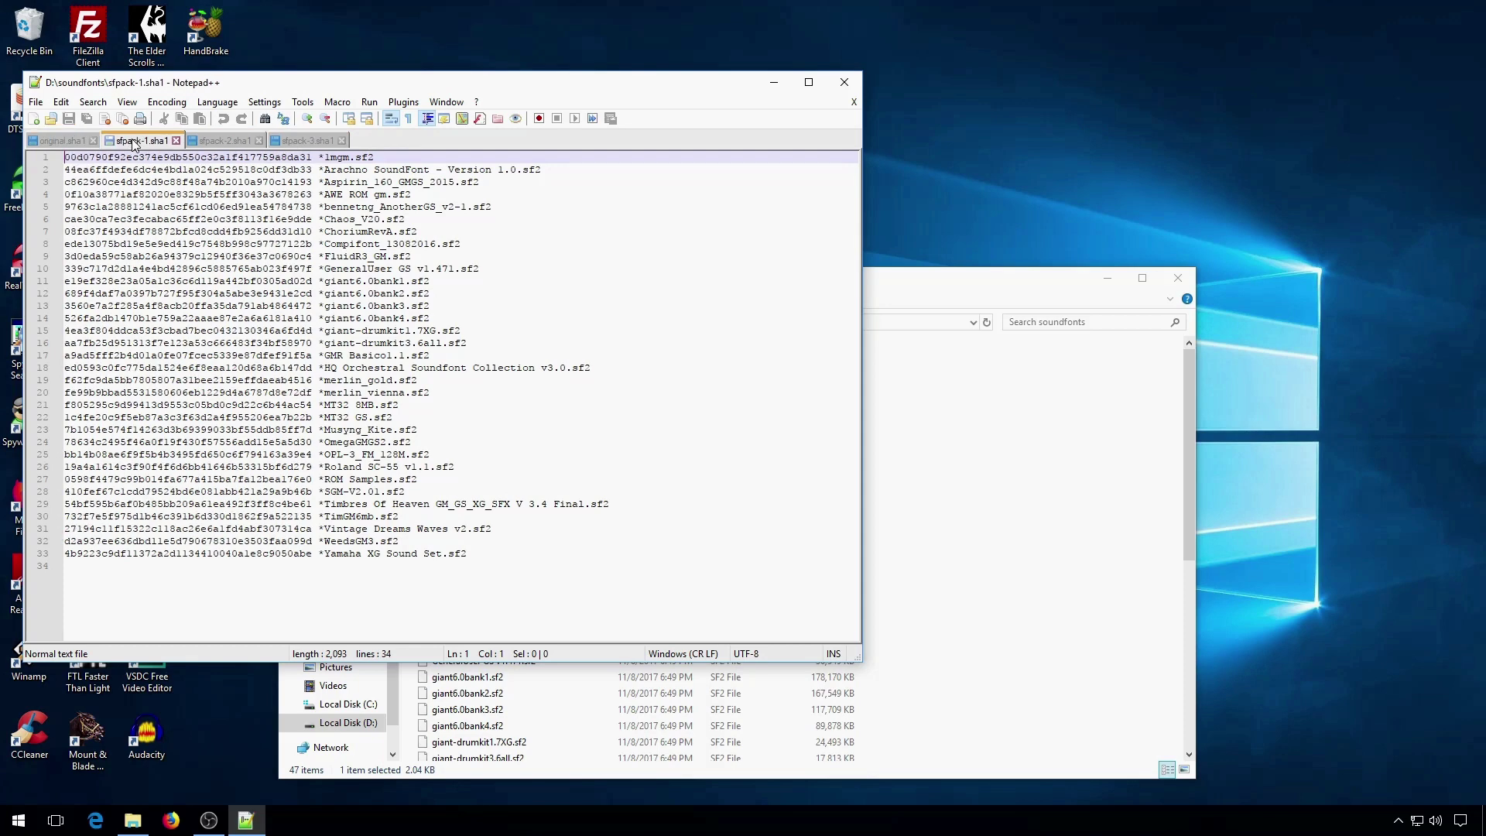
{"action": "left_click", "coordinate": [62, 144]}
{"action": "left_click", "coordinate": [135, 144]}
{"action": "left_click", "coordinate": [73, 143]}
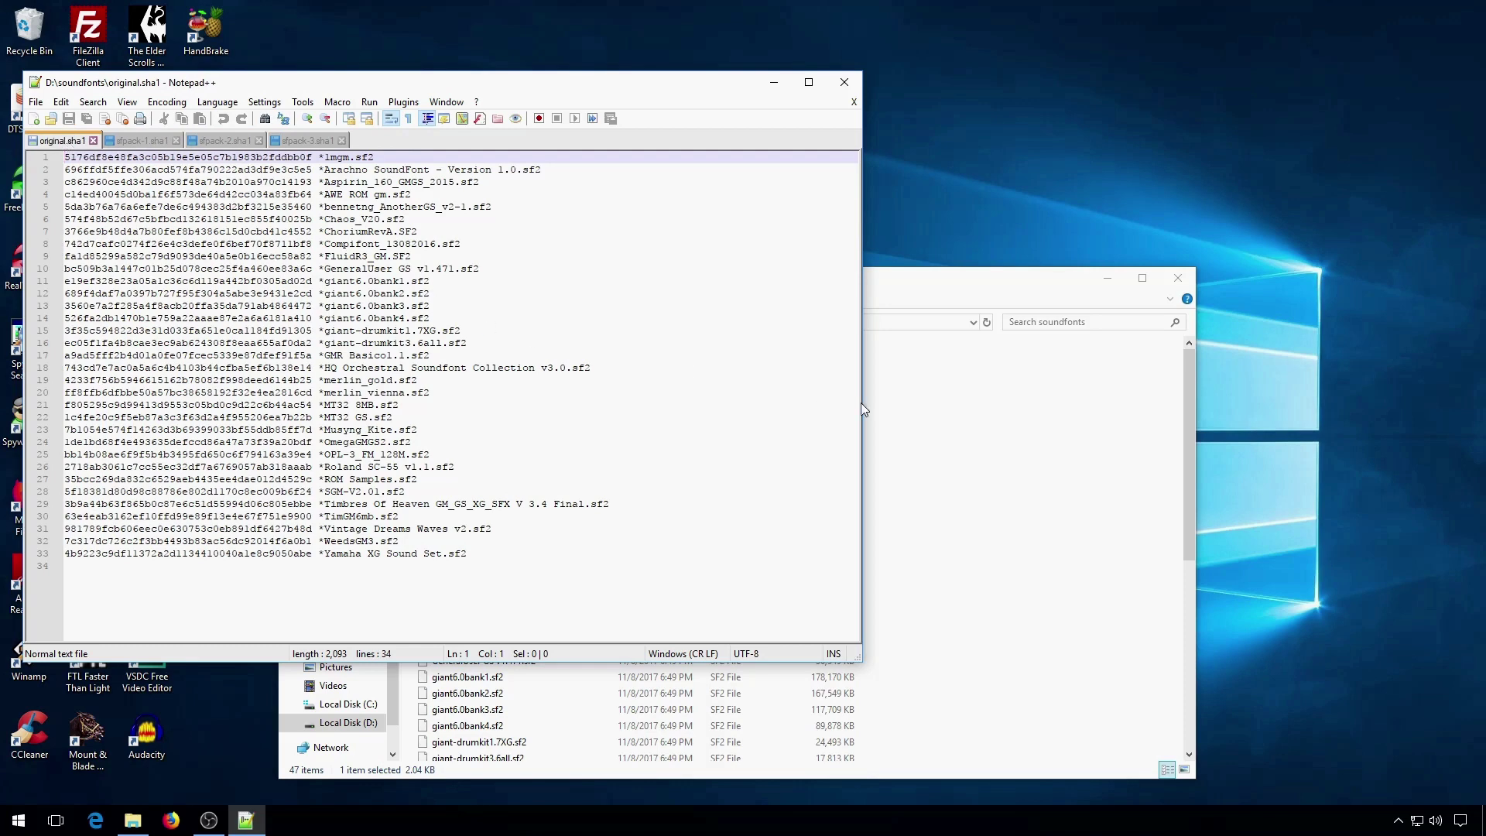
Open the soundfonts folder in a second window, browse to sfpack-3 and compare its file sizes with the originals.
{"action": "left_click", "coordinate": [946, 436]}
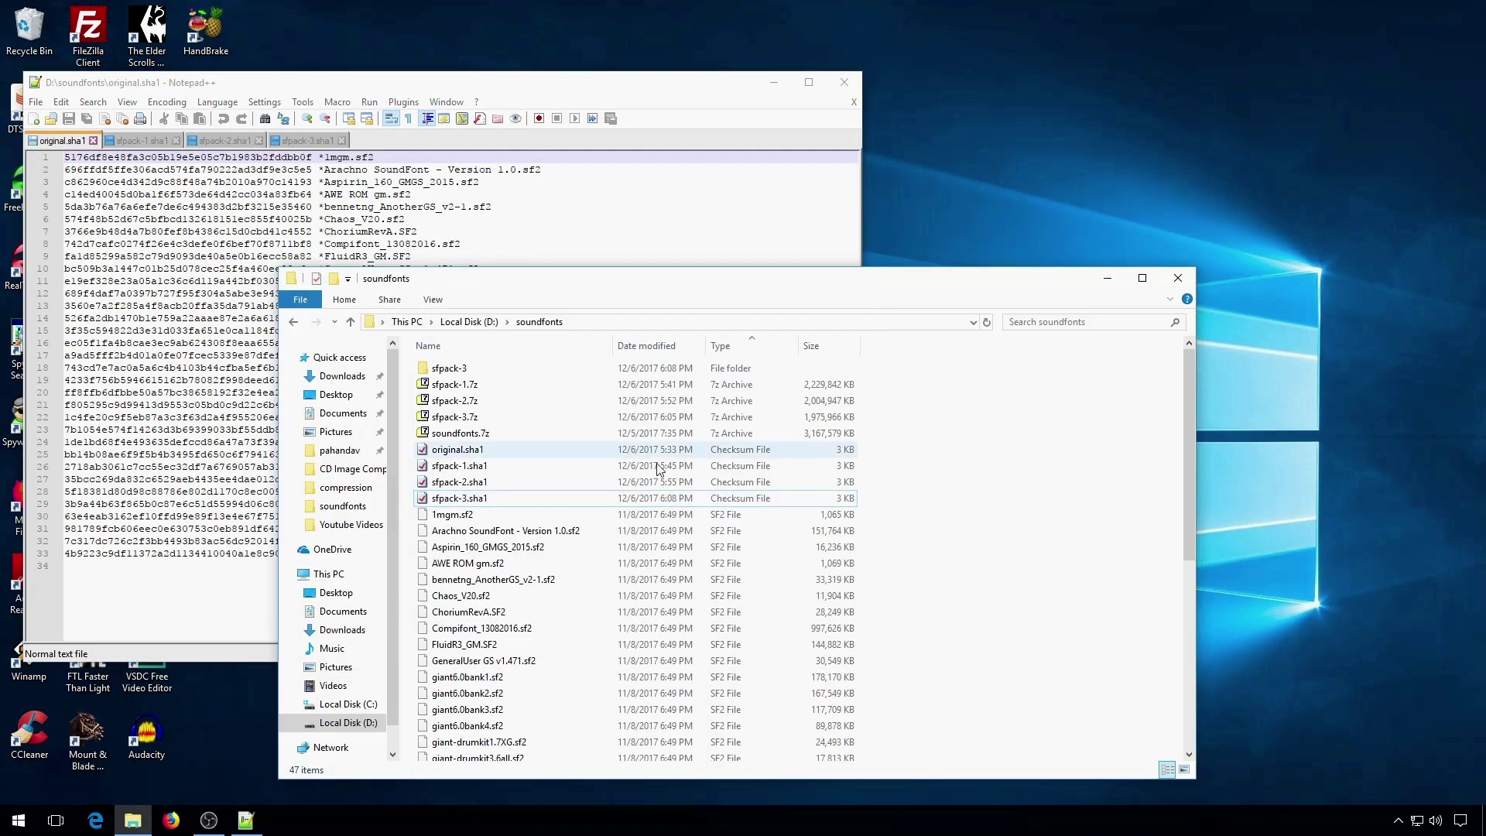
{"action": "right_click", "coordinate": [363, 511]}
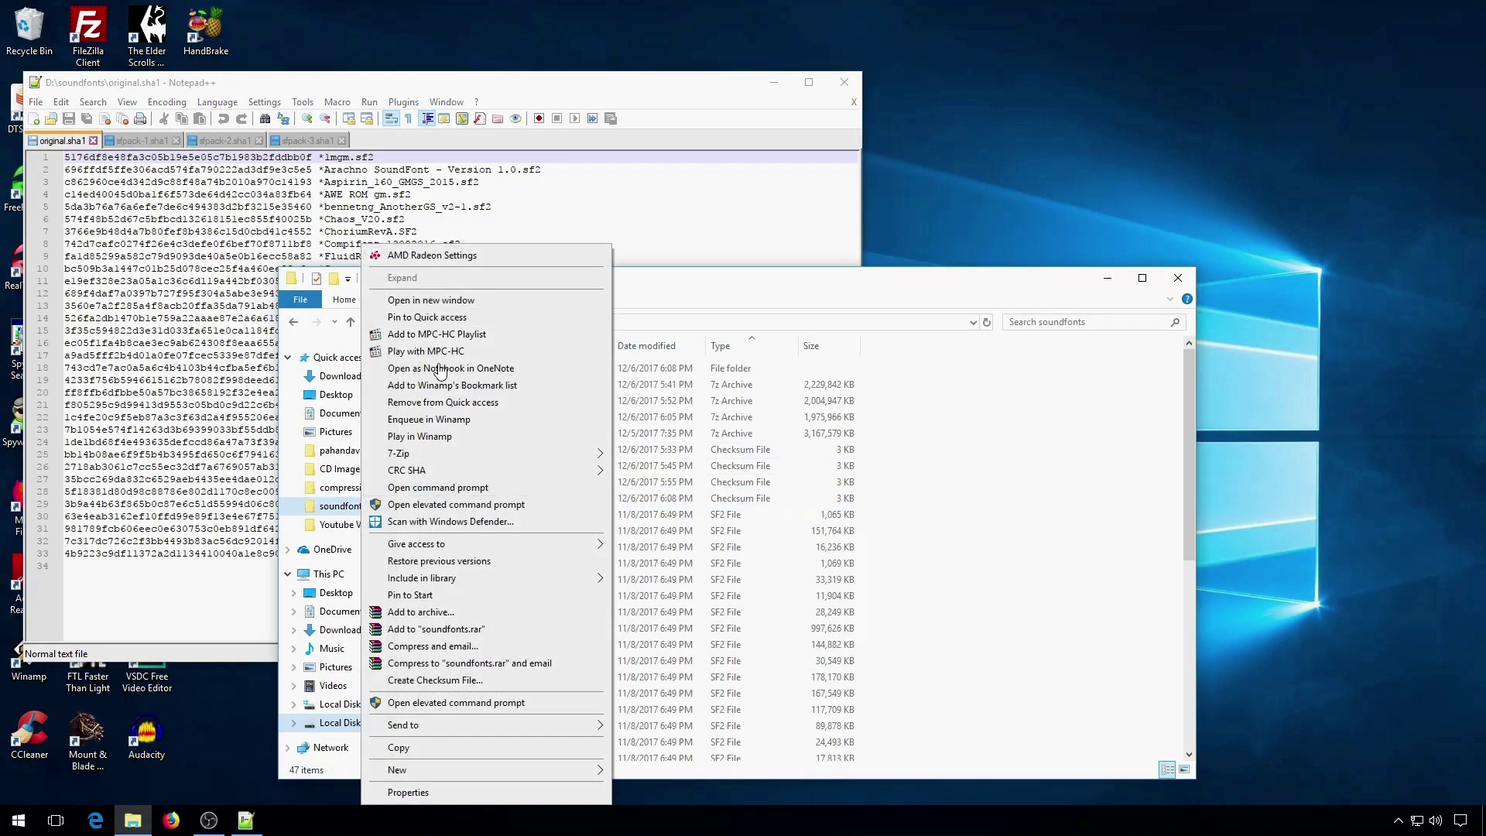
{"action": "left_click", "coordinate": [451, 302]}
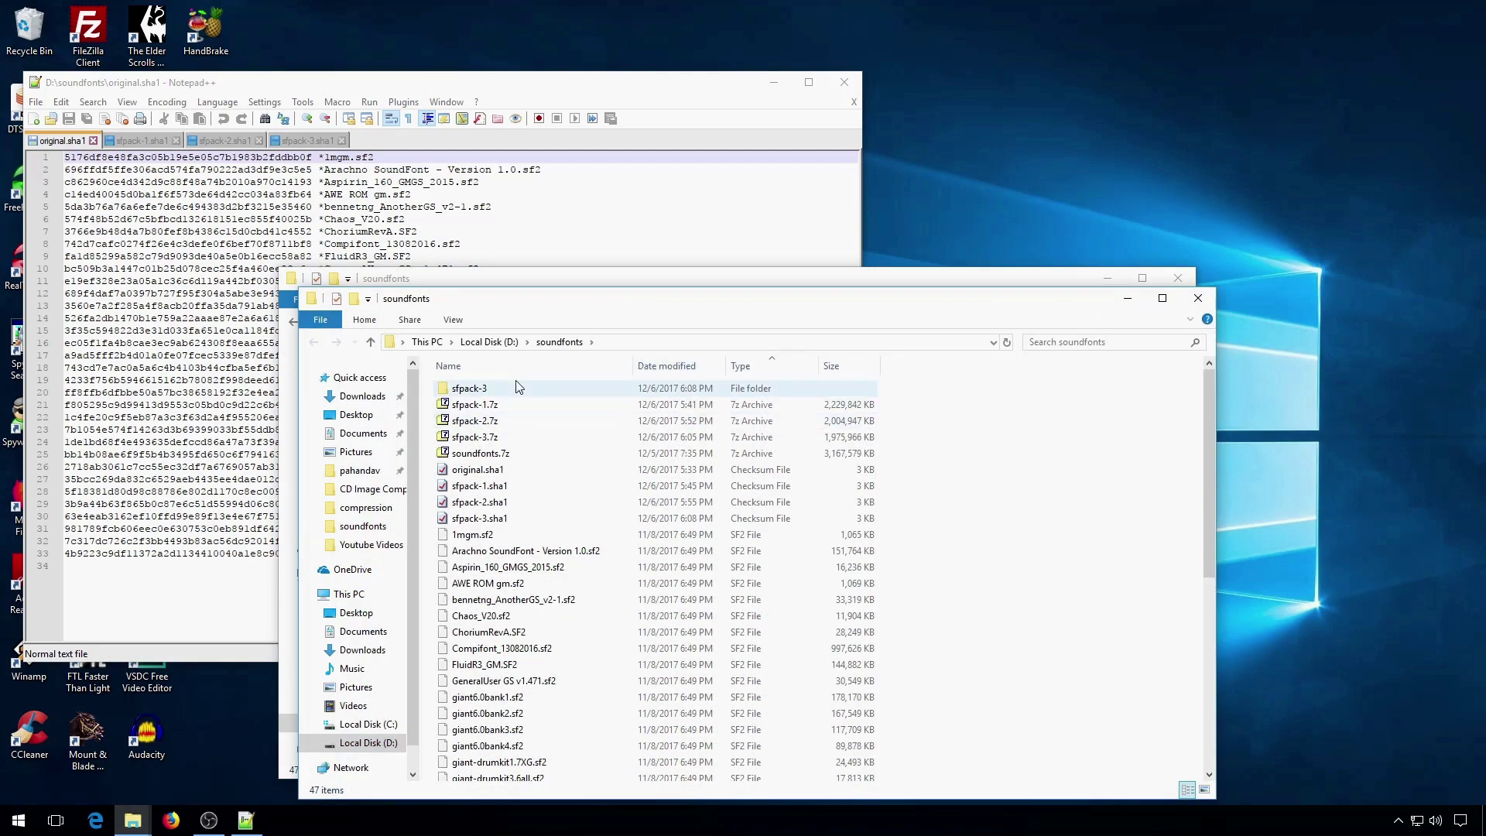
{"action": "left_click_drag", "start_coordinate": [535, 305], "coordinate": [427, 567]}
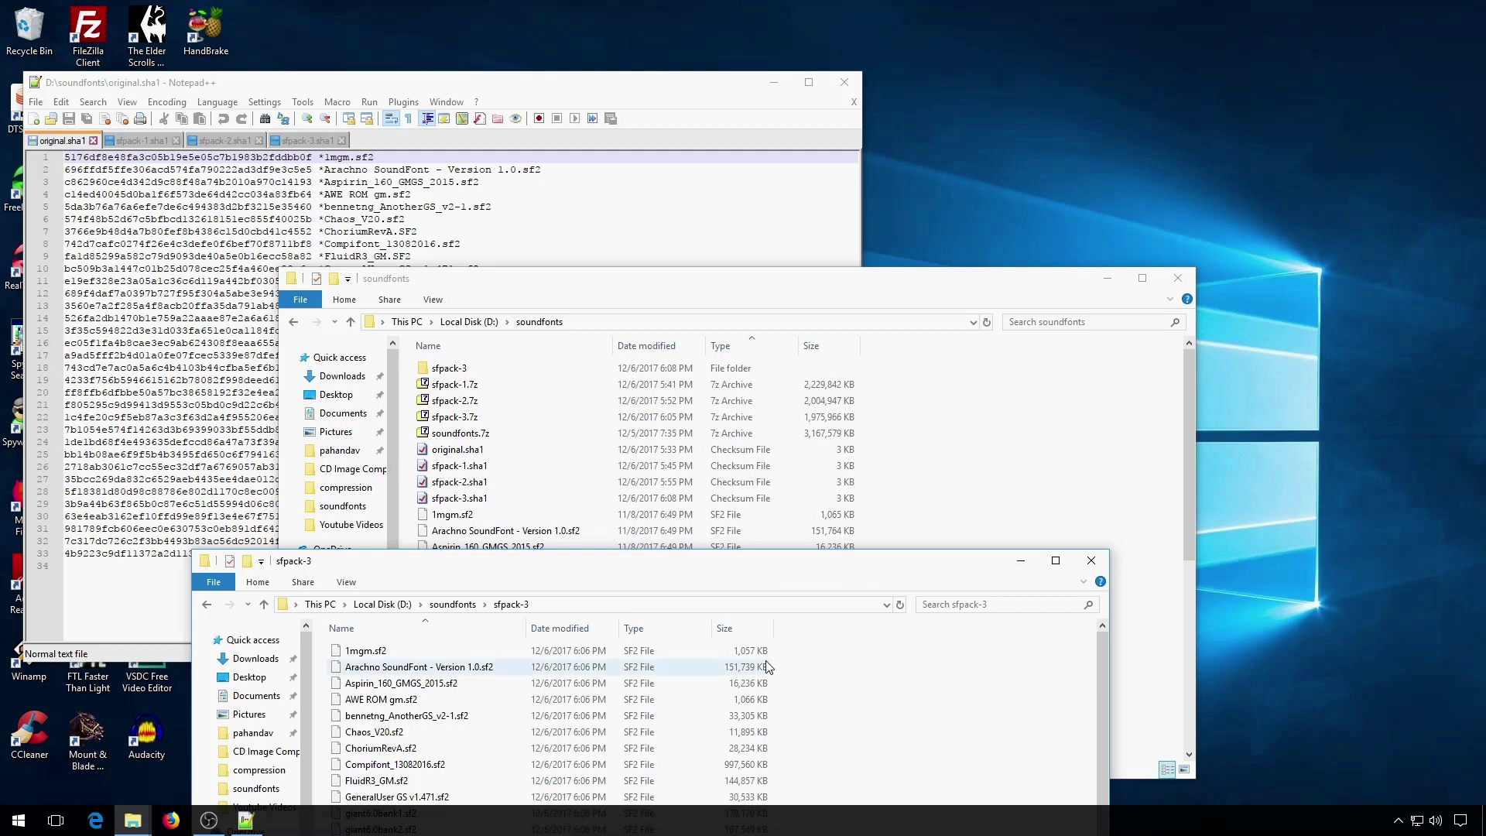
{"action": "left_click_drag", "start_coordinate": [817, 565], "coordinate": [987, 478]}
{"action": "left_click", "coordinate": [994, 422]}
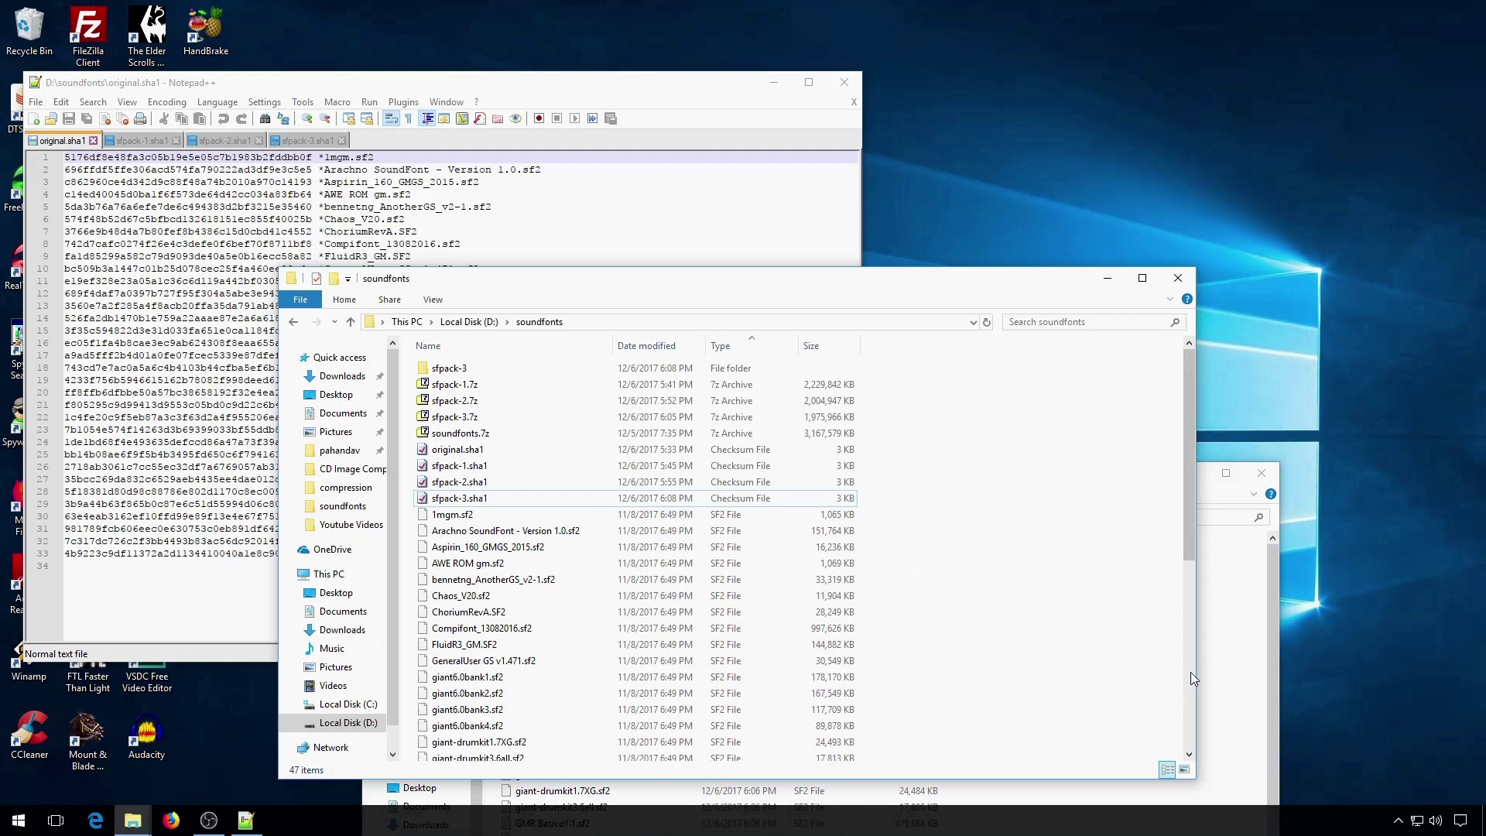
{"action": "left_click", "coordinate": [1218, 680]}
Return to Notepad++ and recheck the hashes in original.sha1 against sfpack-1.sha1.
{"action": "left_click", "coordinate": [414, 91]}
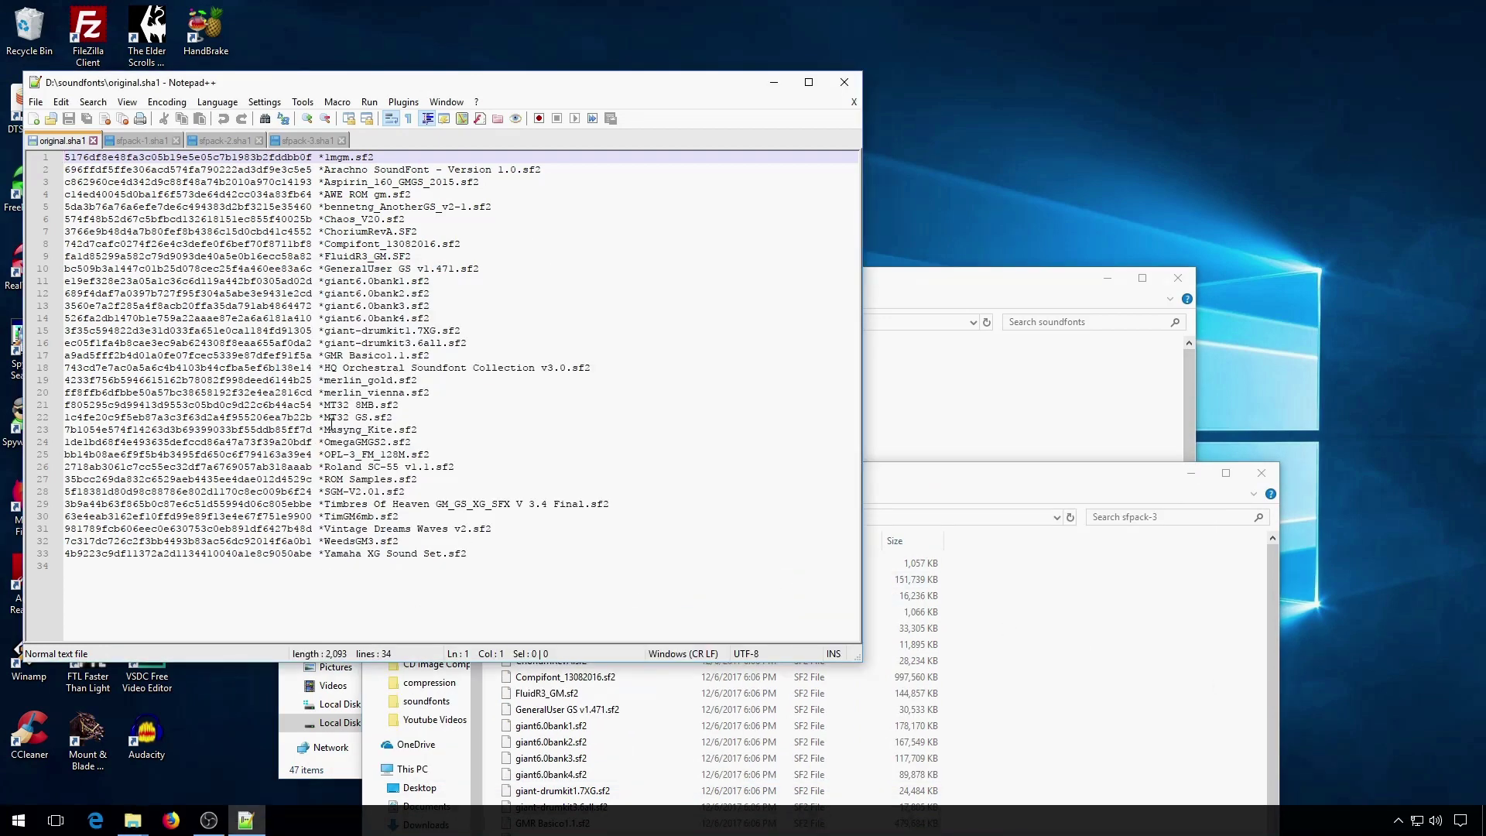
{"action": "left_click", "coordinate": [140, 144]}
{"action": "left_click", "coordinate": [74, 147]}
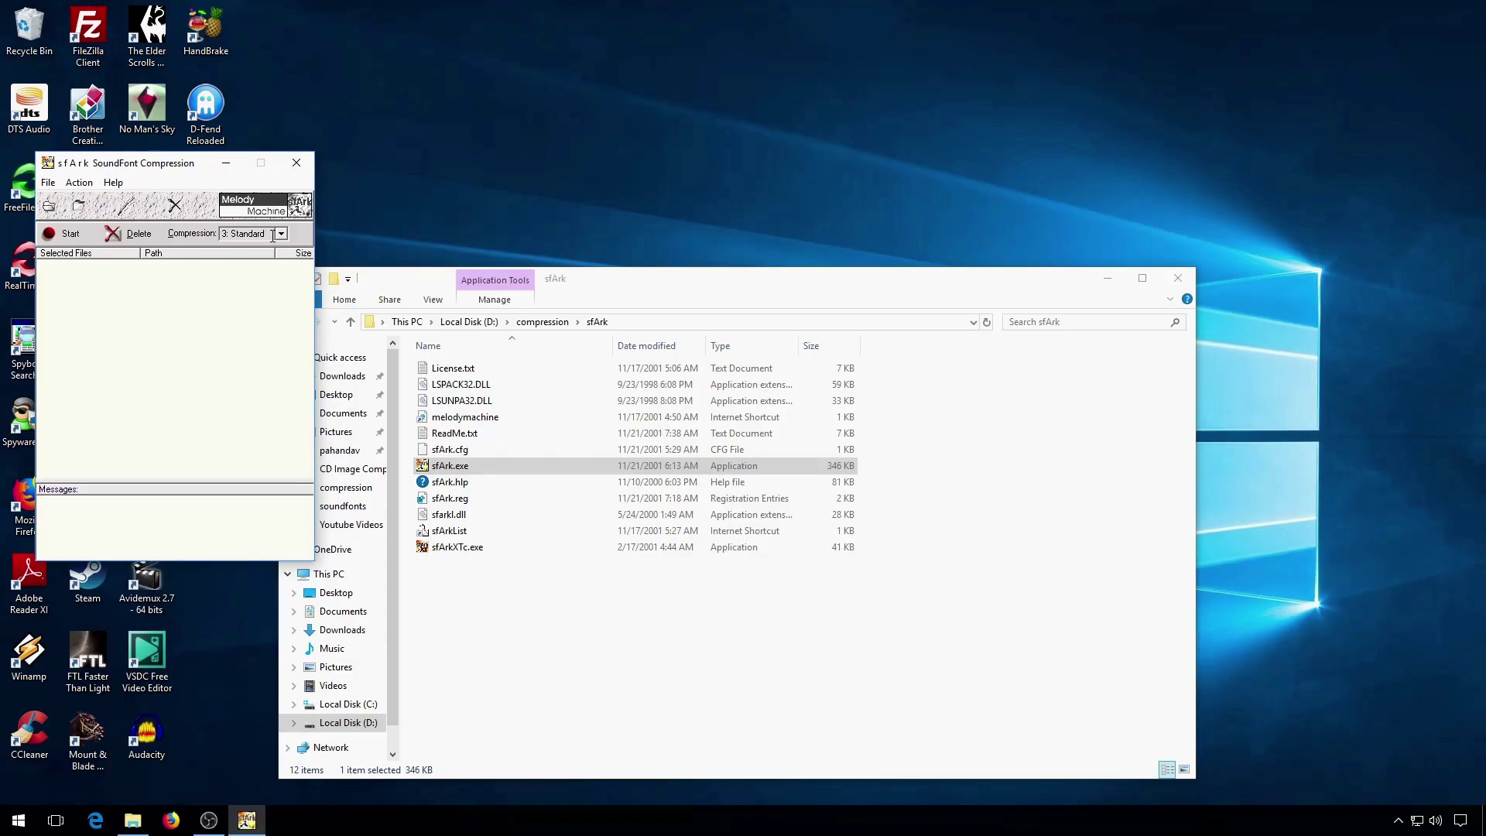
Set sfArk's compression to 1: Turbo! and add the SF2 files from 1mgm.sf2 through Compifont_13082016.sf2.
{"action": "left_click", "coordinate": [280, 231]}
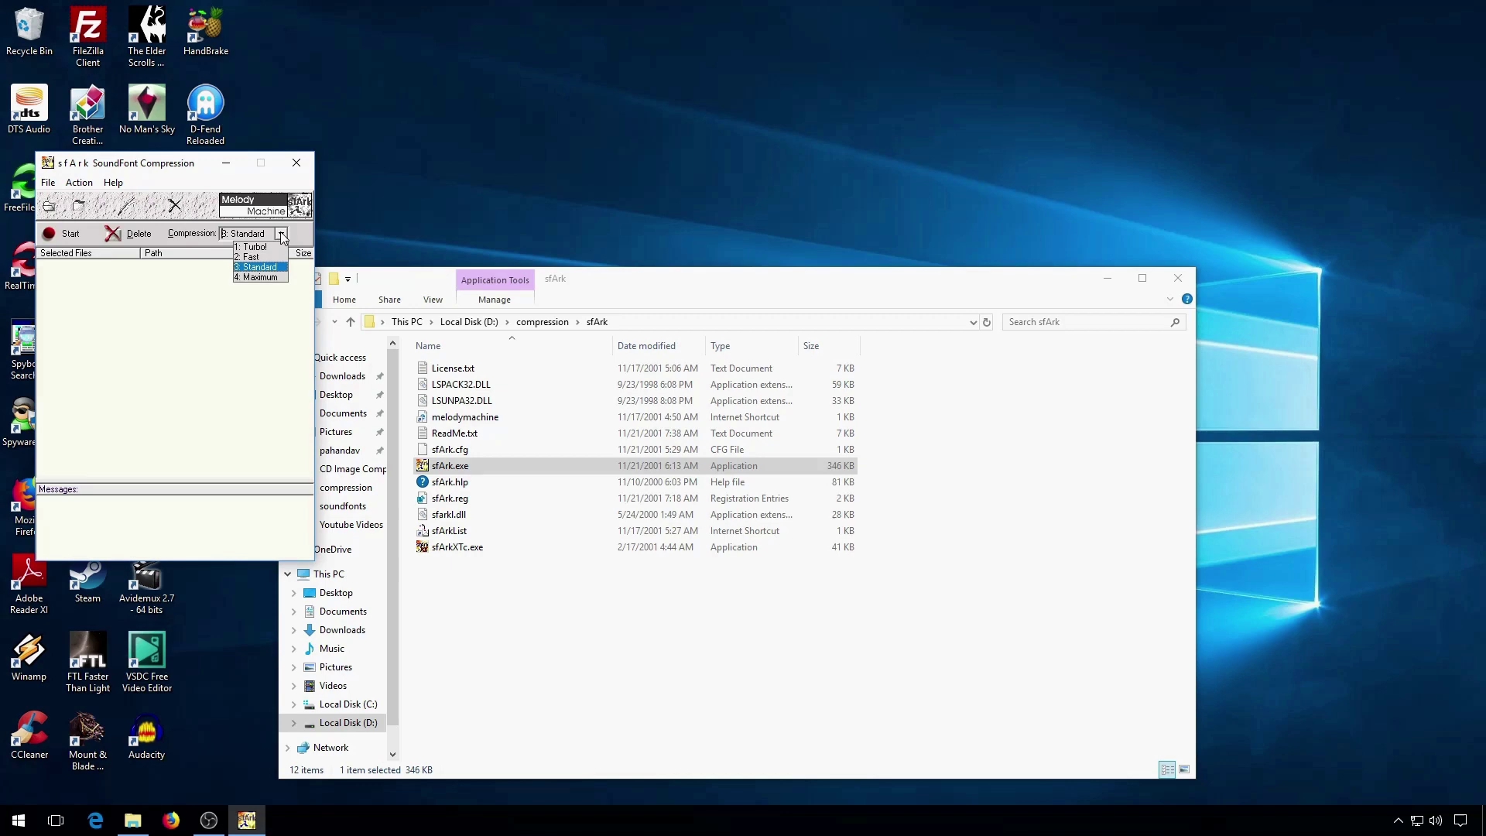
{"action": "left_click", "coordinate": [247, 247]}
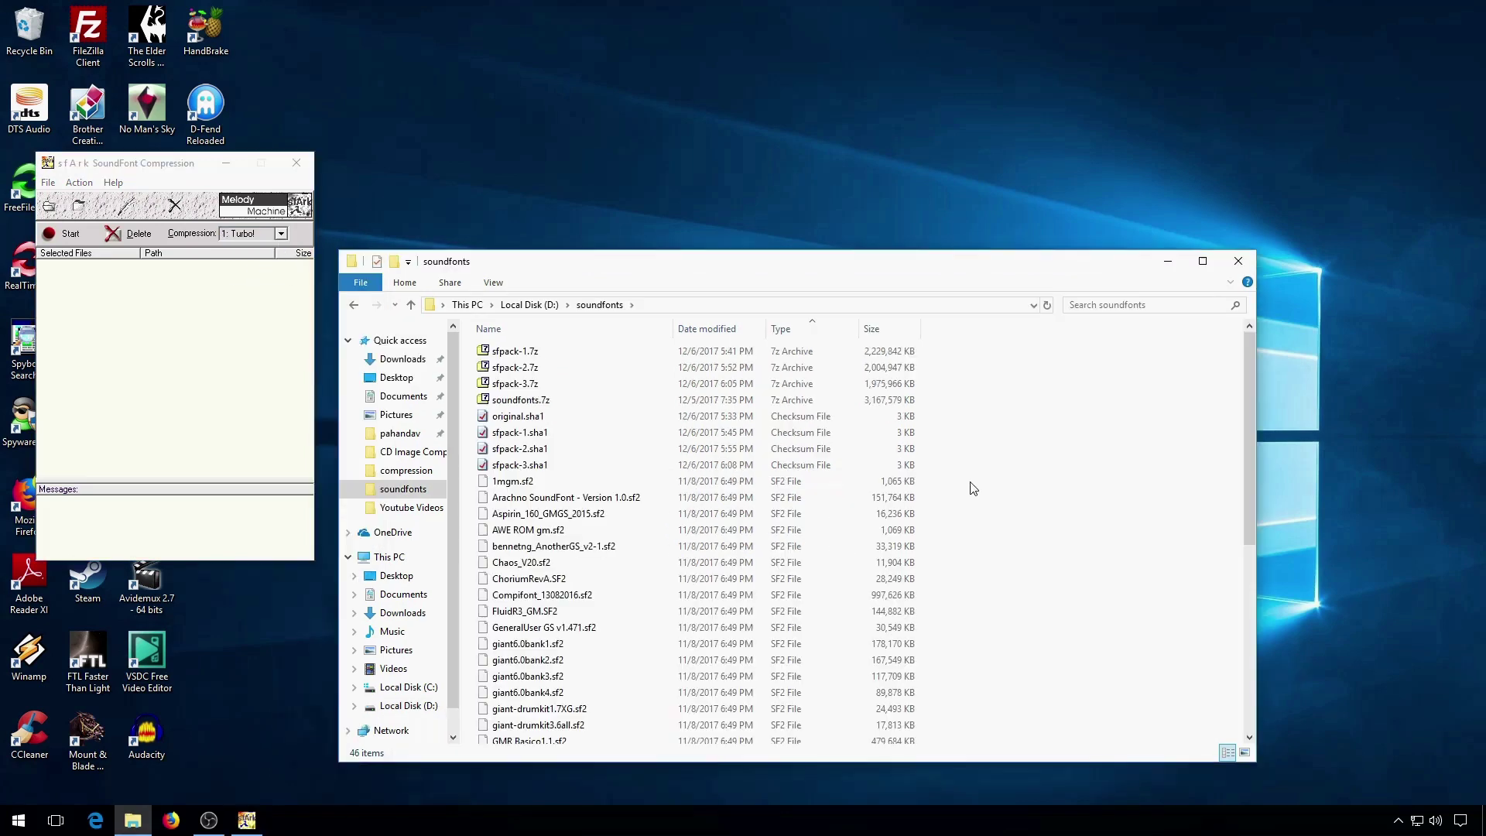
{"action": "left_click_drag", "start_coordinate": [970, 480], "coordinate": [802, 607]}
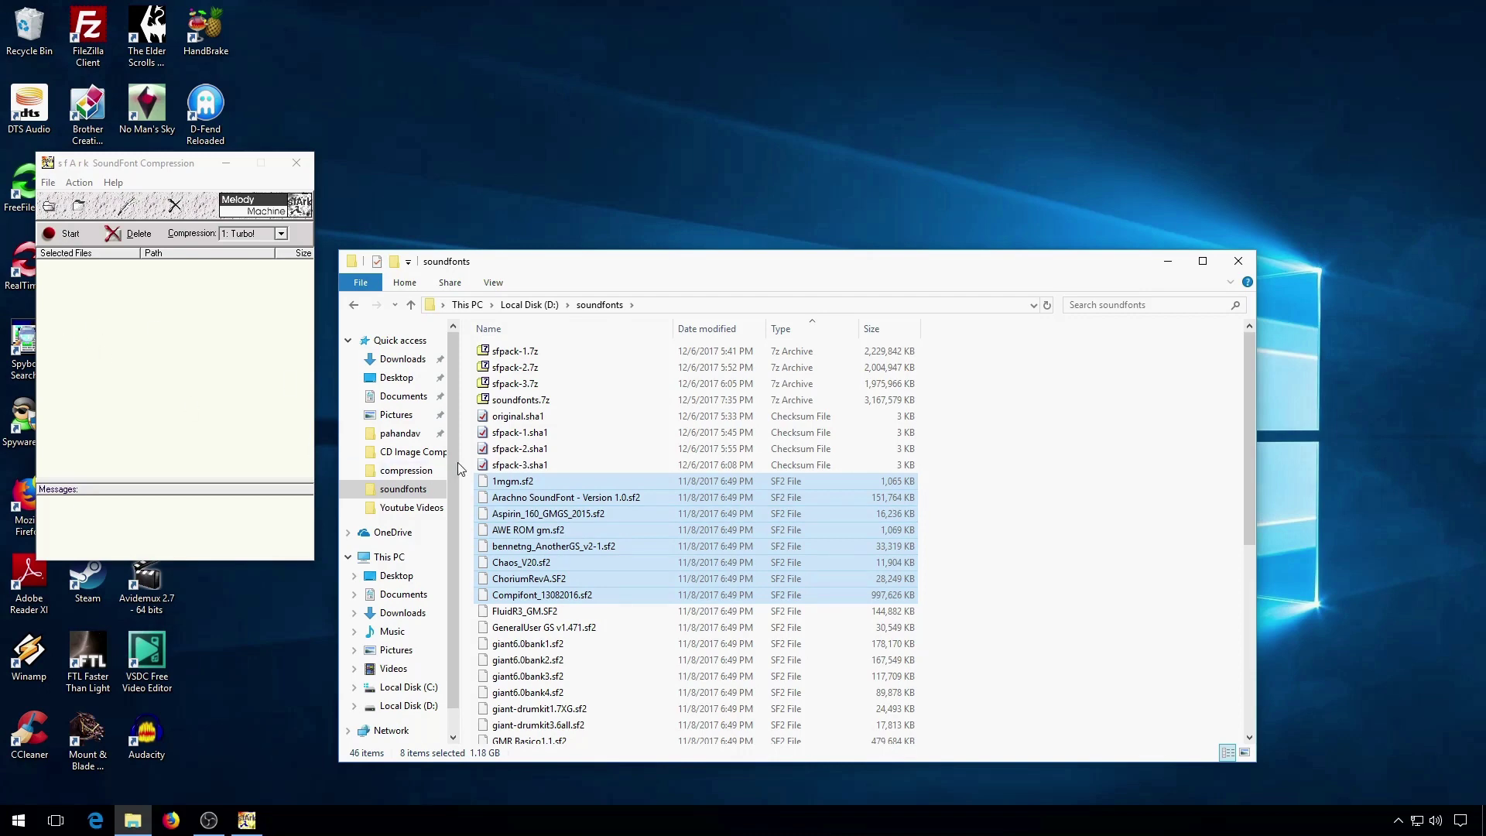
{"action": "left_click_drag", "start_coordinate": [495, 483], "coordinate": [267, 410]}
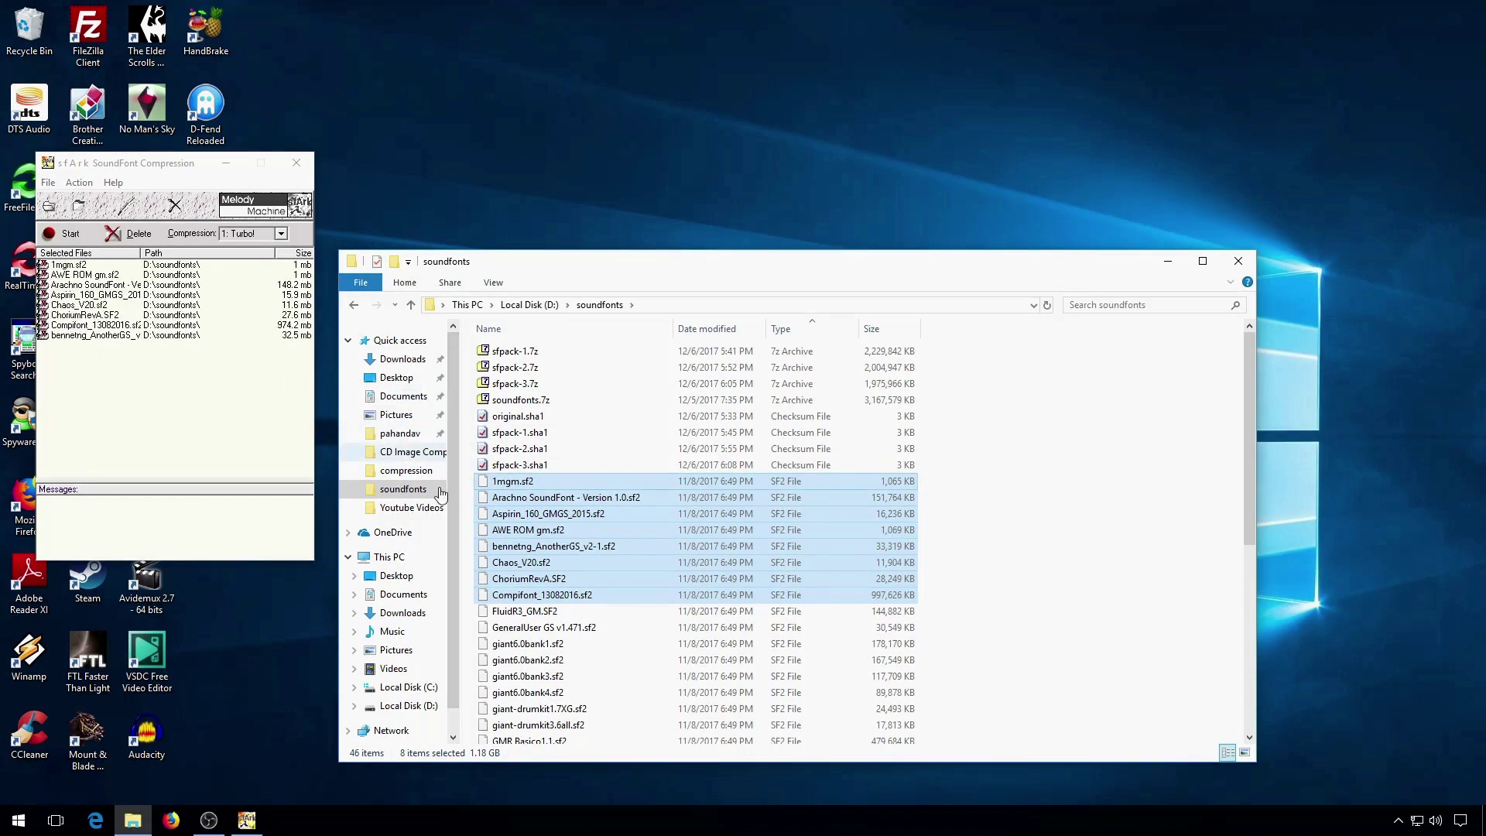
Add the SF2 files from FluidR3_GM.SF2 through HQ Orchestral Soundfont Collection to the sfArk file list.
{"action": "scroll", "coordinate": [904, 588], "scroll_direction": "down", "scroll_amount": 4}
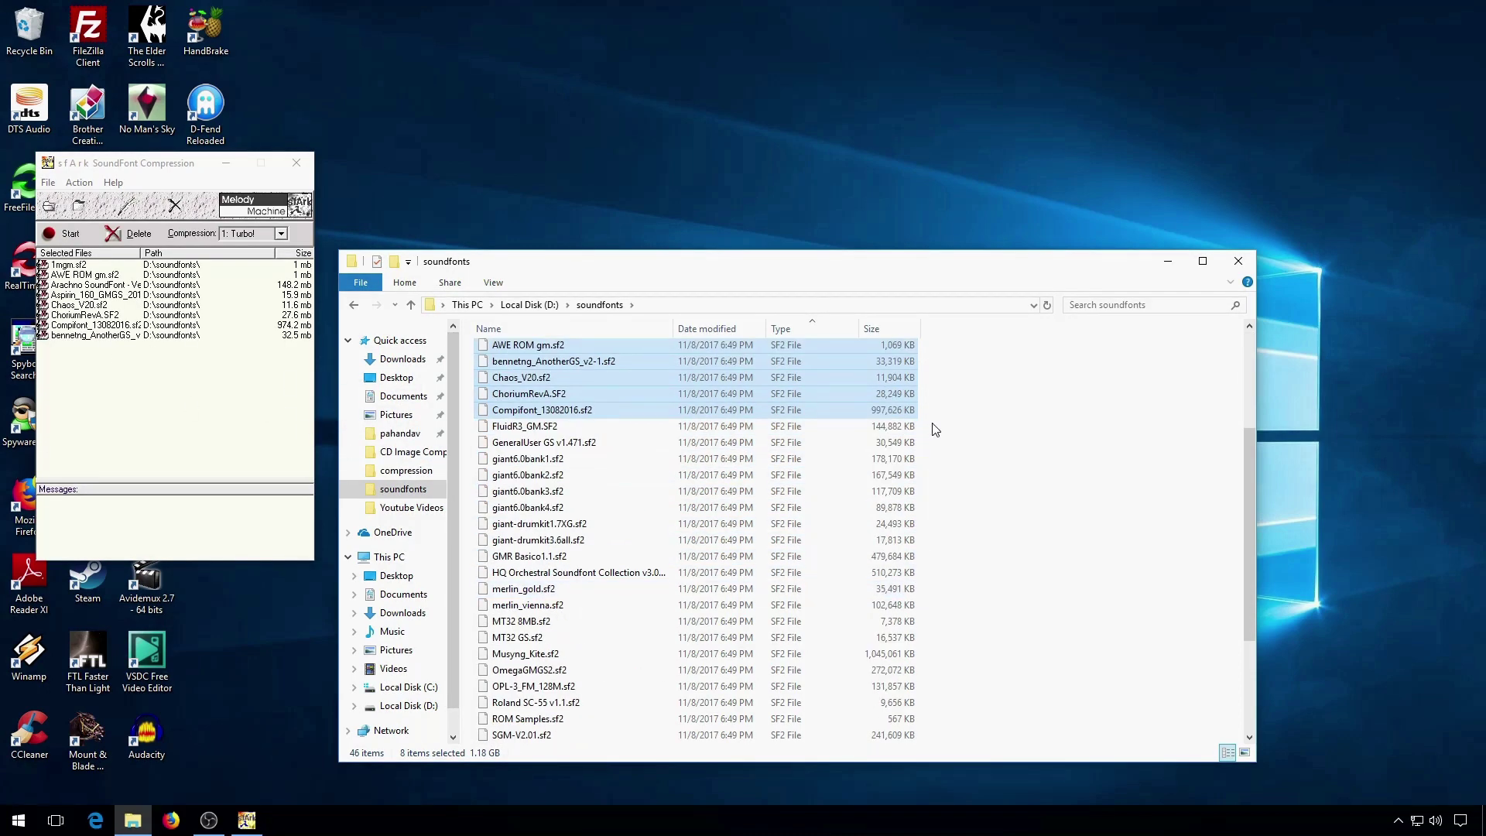
{"action": "left_click_drag", "start_coordinate": [933, 424], "coordinate": [820, 574]}
{"action": "left_click_drag", "start_coordinate": [502, 456], "coordinate": [284, 426]}
{"action": "scroll", "coordinate": [1035, 598], "scroll_direction": "down", "scroll_amount": 4}
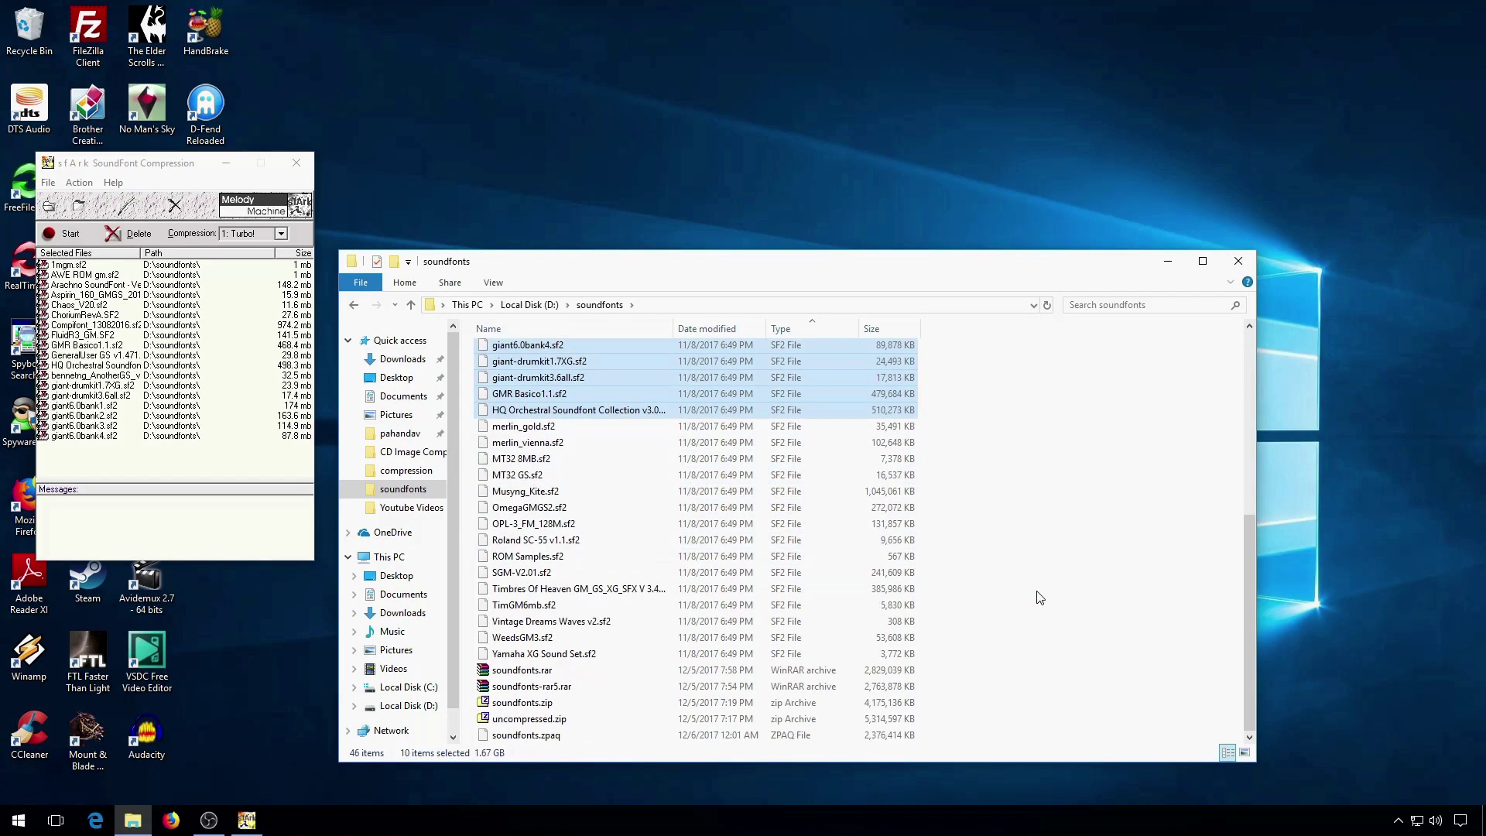
Add the remaining SF2 files from merlin_gold.sf2 through Yamaha XG Sound Set.sf2 to the sfArk list and start compressing.
{"action": "left_click_drag", "start_coordinate": [944, 425], "coordinate": [851, 553]}
{"action": "left_click_drag", "start_coordinate": [549, 438], "coordinate": [169, 456]}
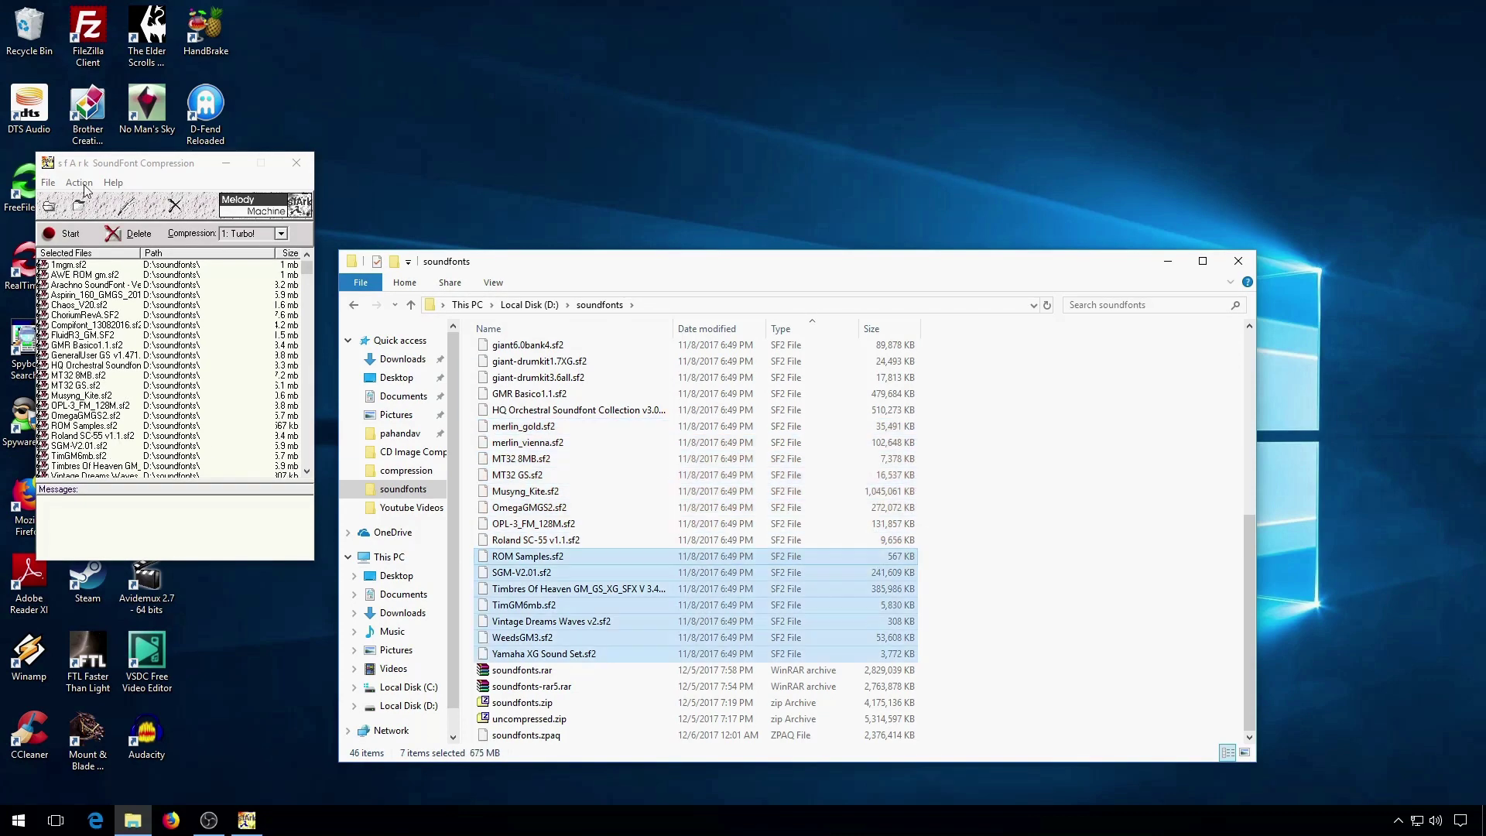
{"action": "left_click", "coordinate": [70, 235]}
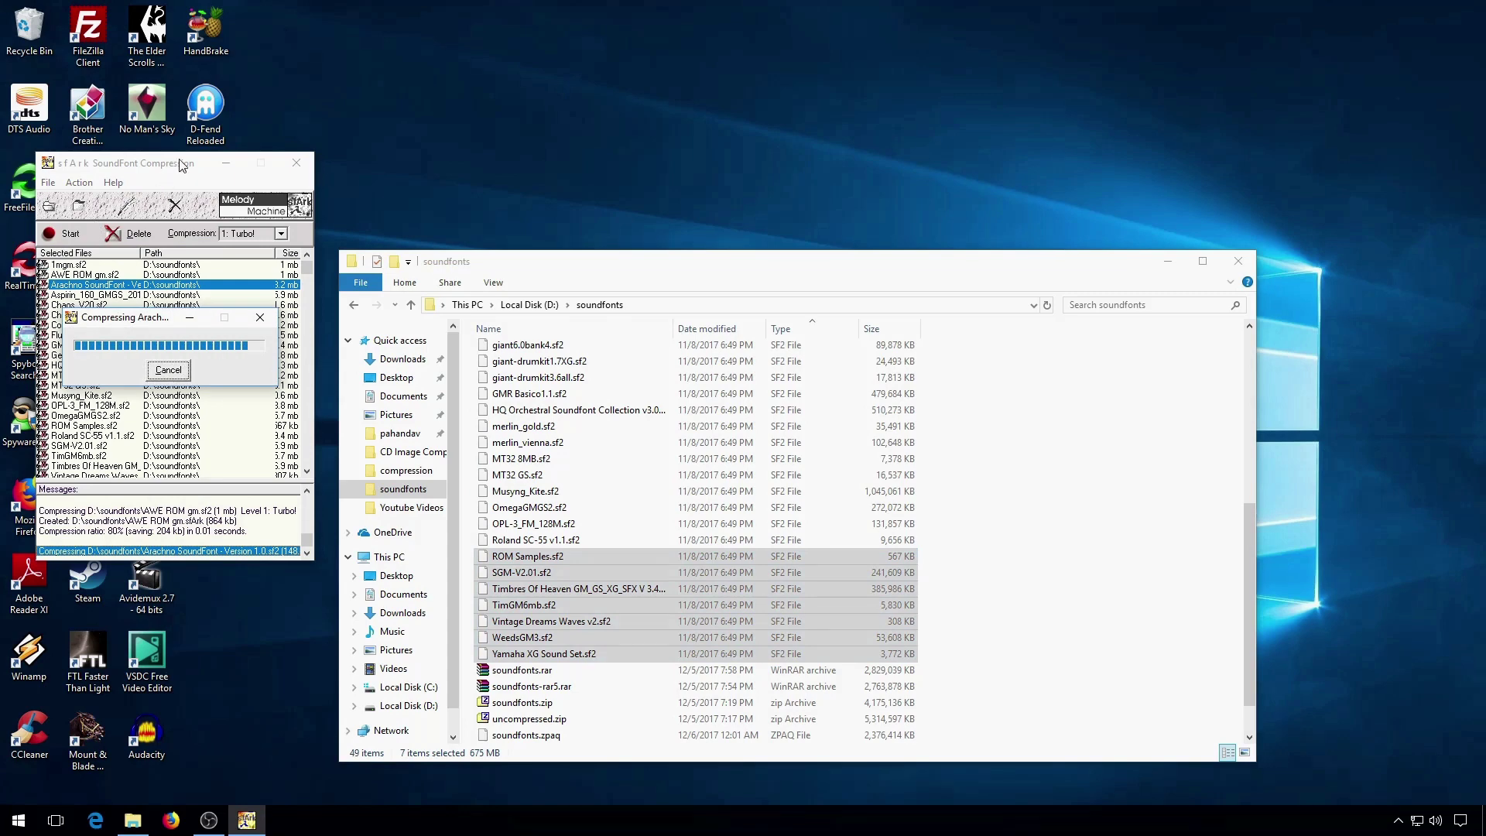
Set sfArk's compression level to 2: Fast.
{"action": "left_click", "coordinate": [281, 233]}
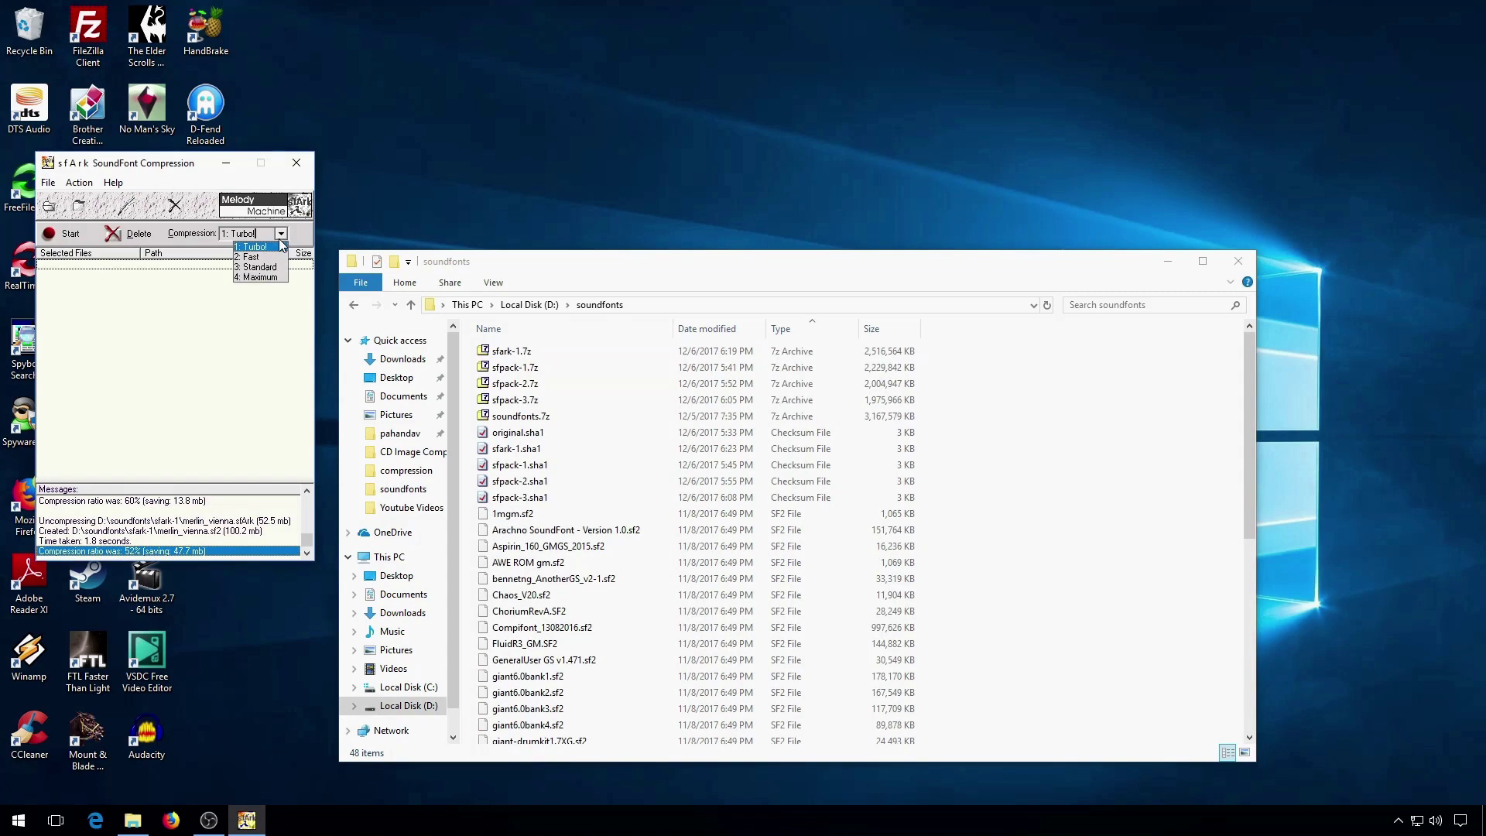
{"action": "left_click", "coordinate": [248, 256]}
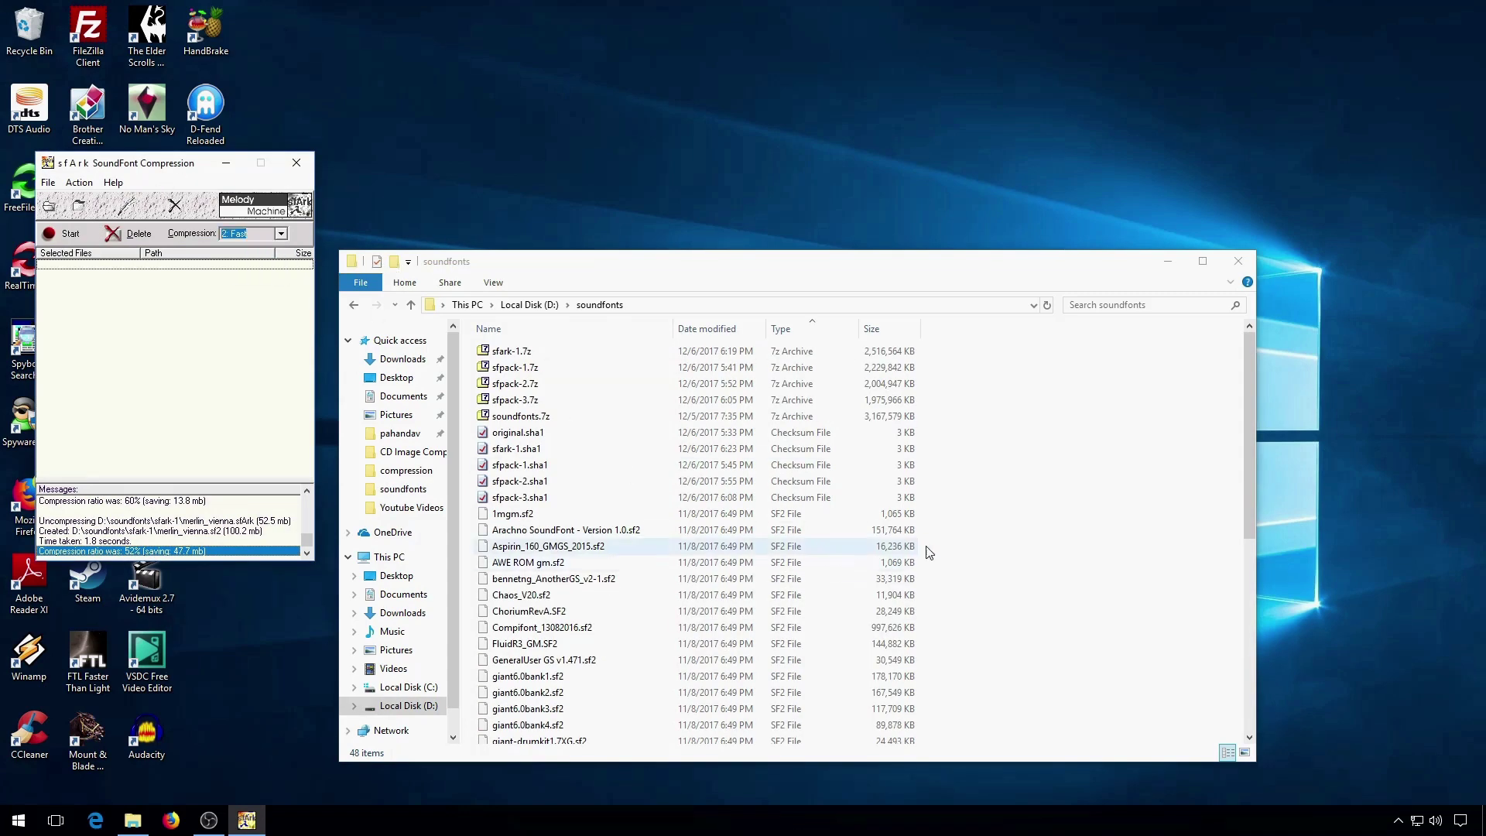
{"action": "left_click", "coordinate": [965, 520]}
{"action": "scroll", "coordinate": [966, 522], "scroll_direction": "down", "scroll_amount": 3}
{"action": "left_click", "coordinate": [246, 195]}
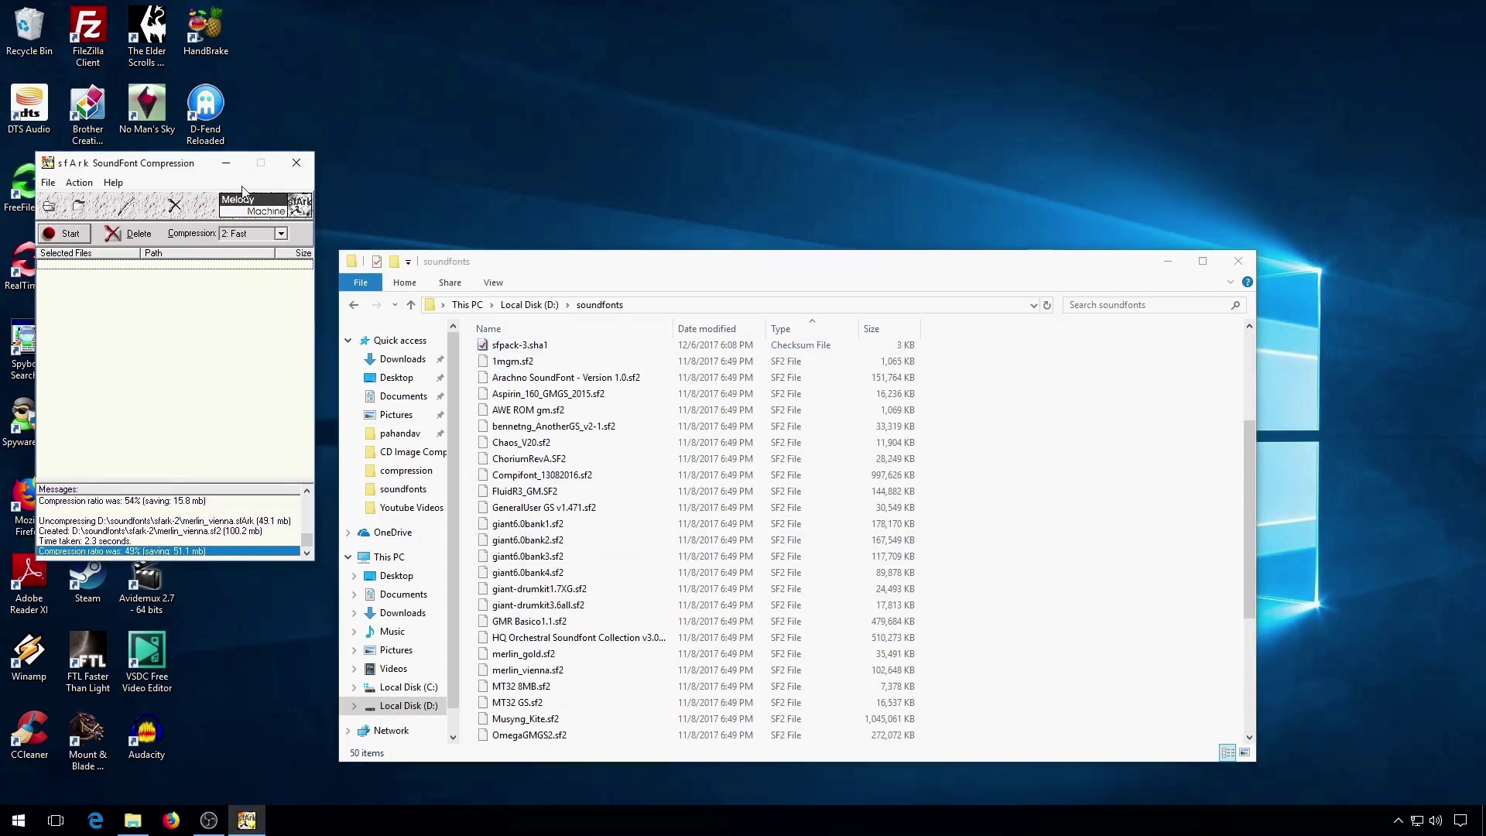
Set sfArk's compression level to 3: Standard.
{"action": "left_click", "coordinate": [281, 233]}
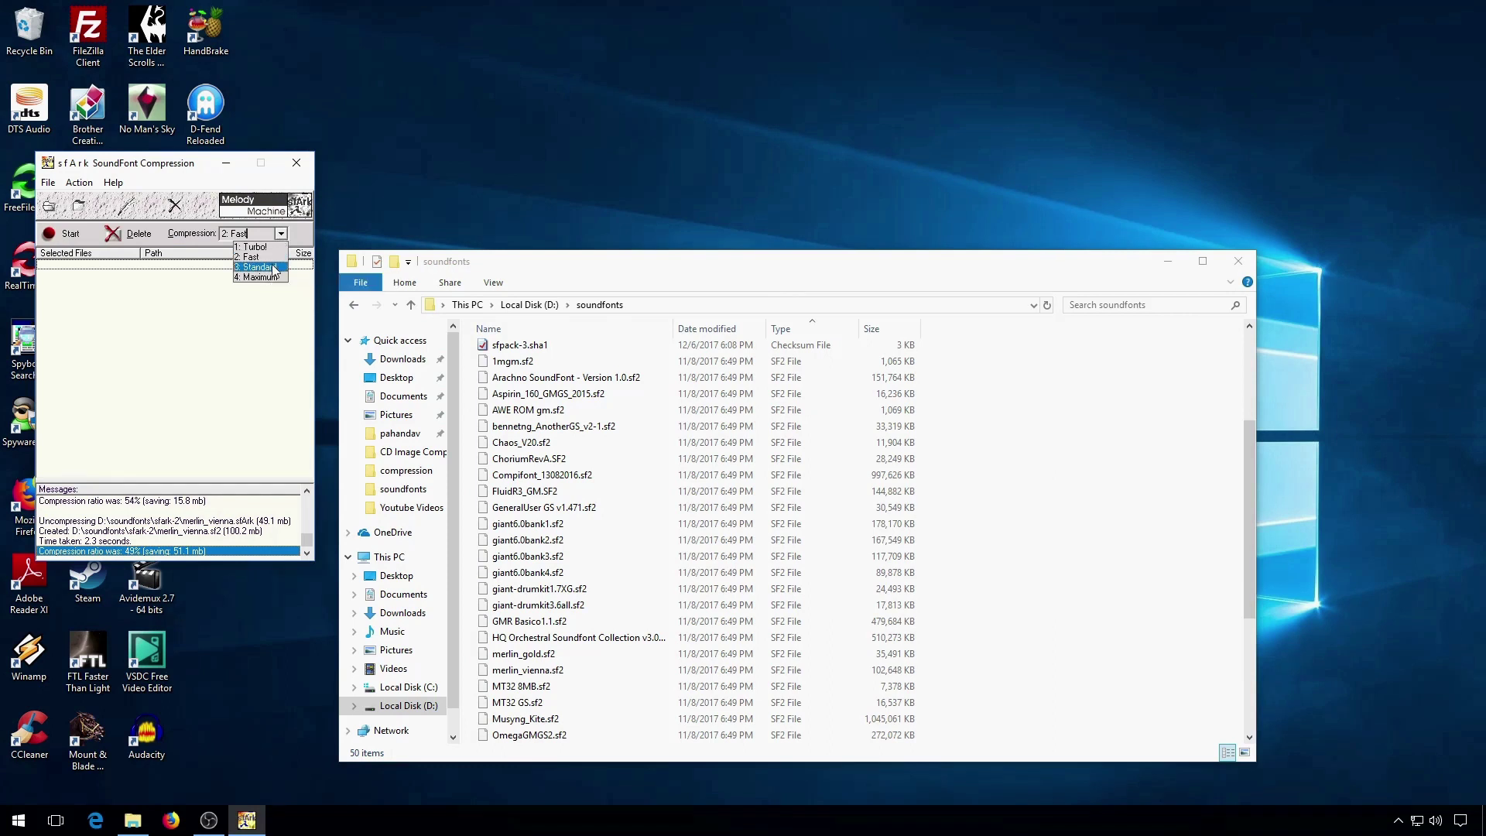
{"action": "left_click", "coordinate": [275, 267]}
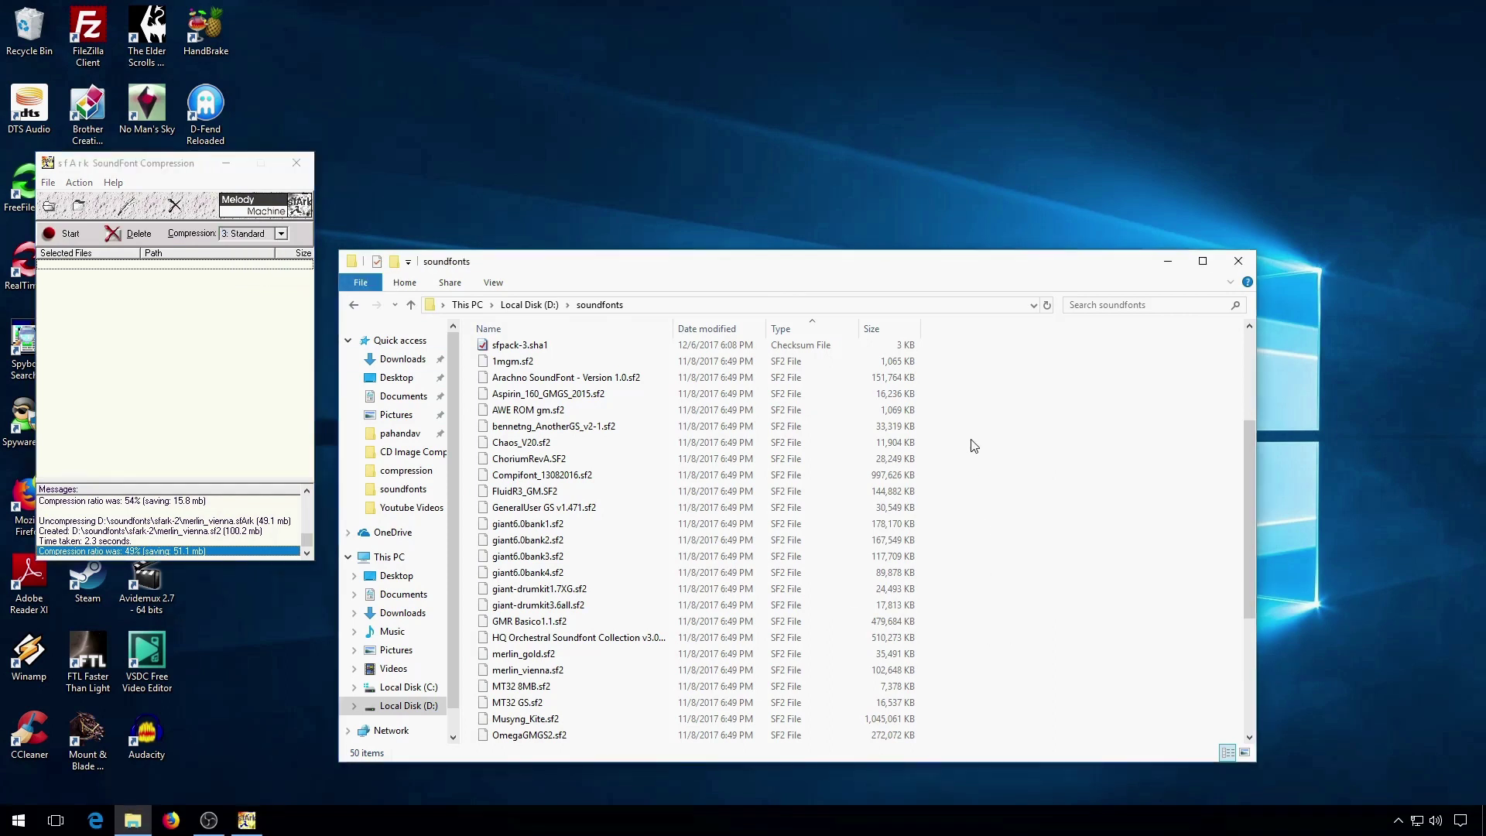
{"action": "scroll", "coordinate": [968, 445], "scroll_direction": "up", "scroll_amount": 1}
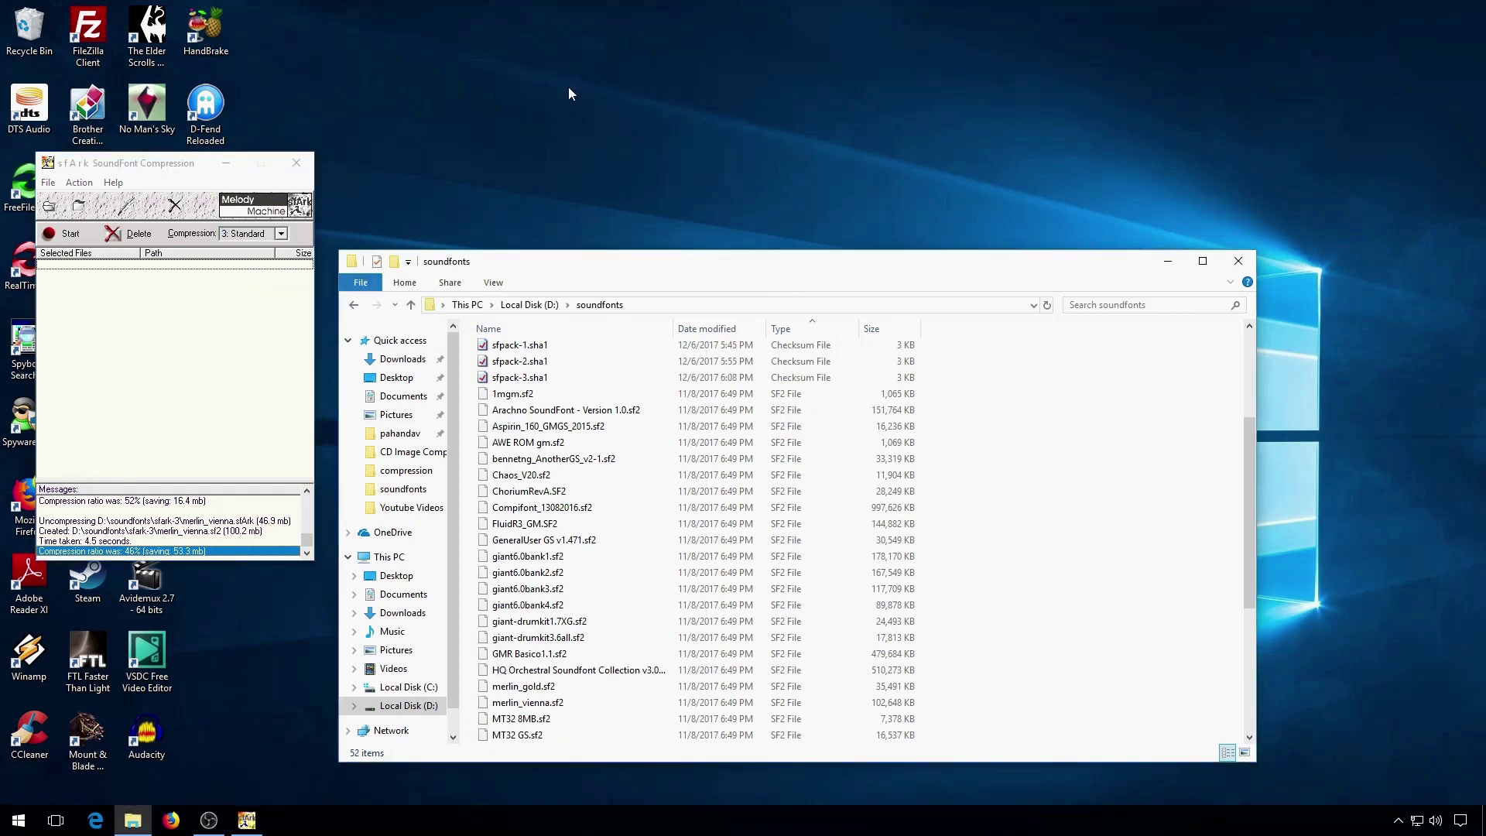
Set sfArk's compression level to 4: Maximum.
{"action": "left_click", "coordinate": [568, 87]}
{"action": "left_click", "coordinate": [213, 183]}
{"action": "left_click", "coordinate": [281, 233]}
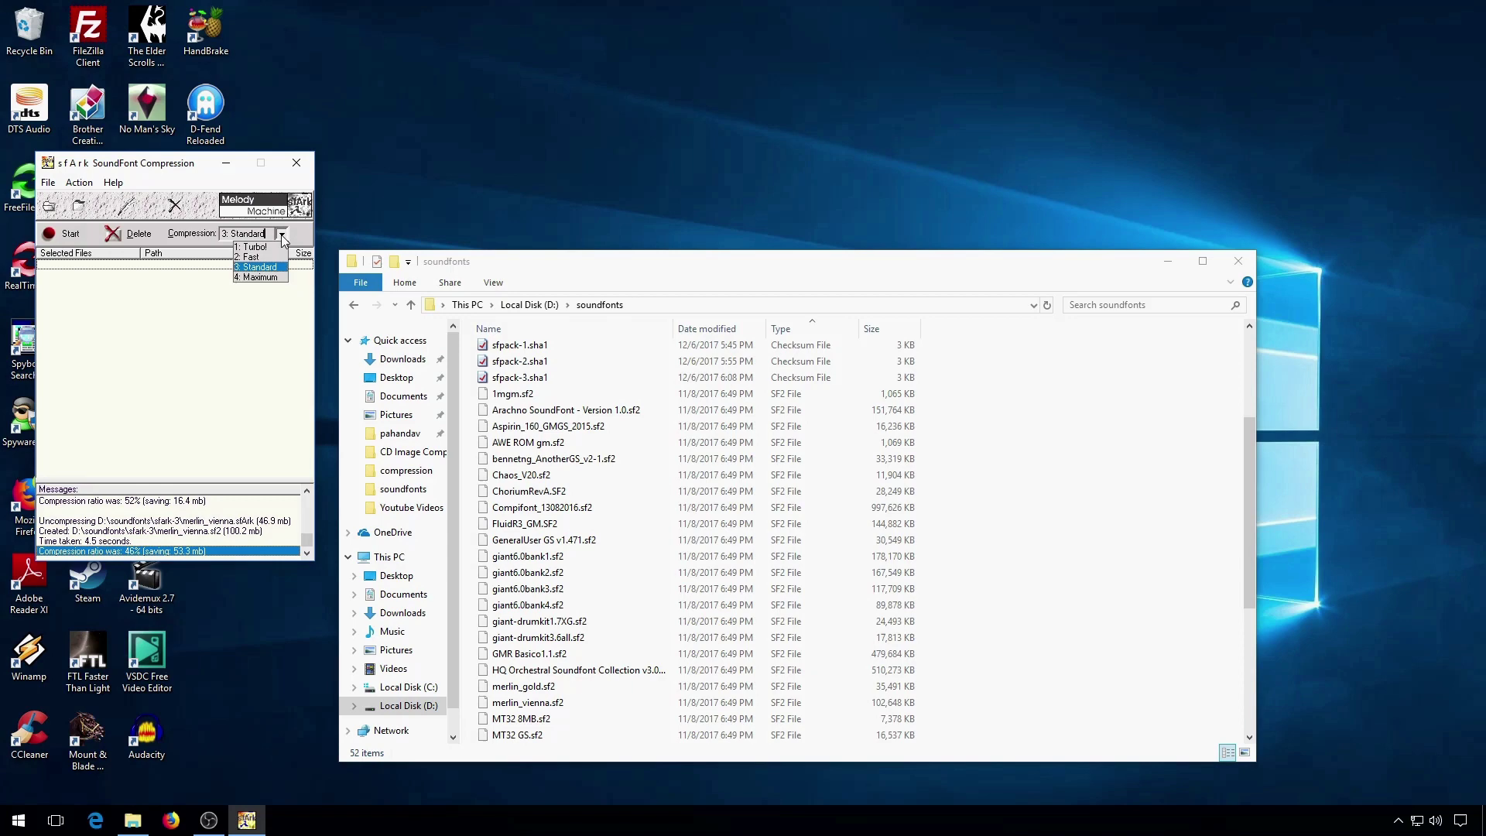
{"action": "left_click", "coordinate": [278, 277]}
{"action": "left_click", "coordinate": [971, 545]}
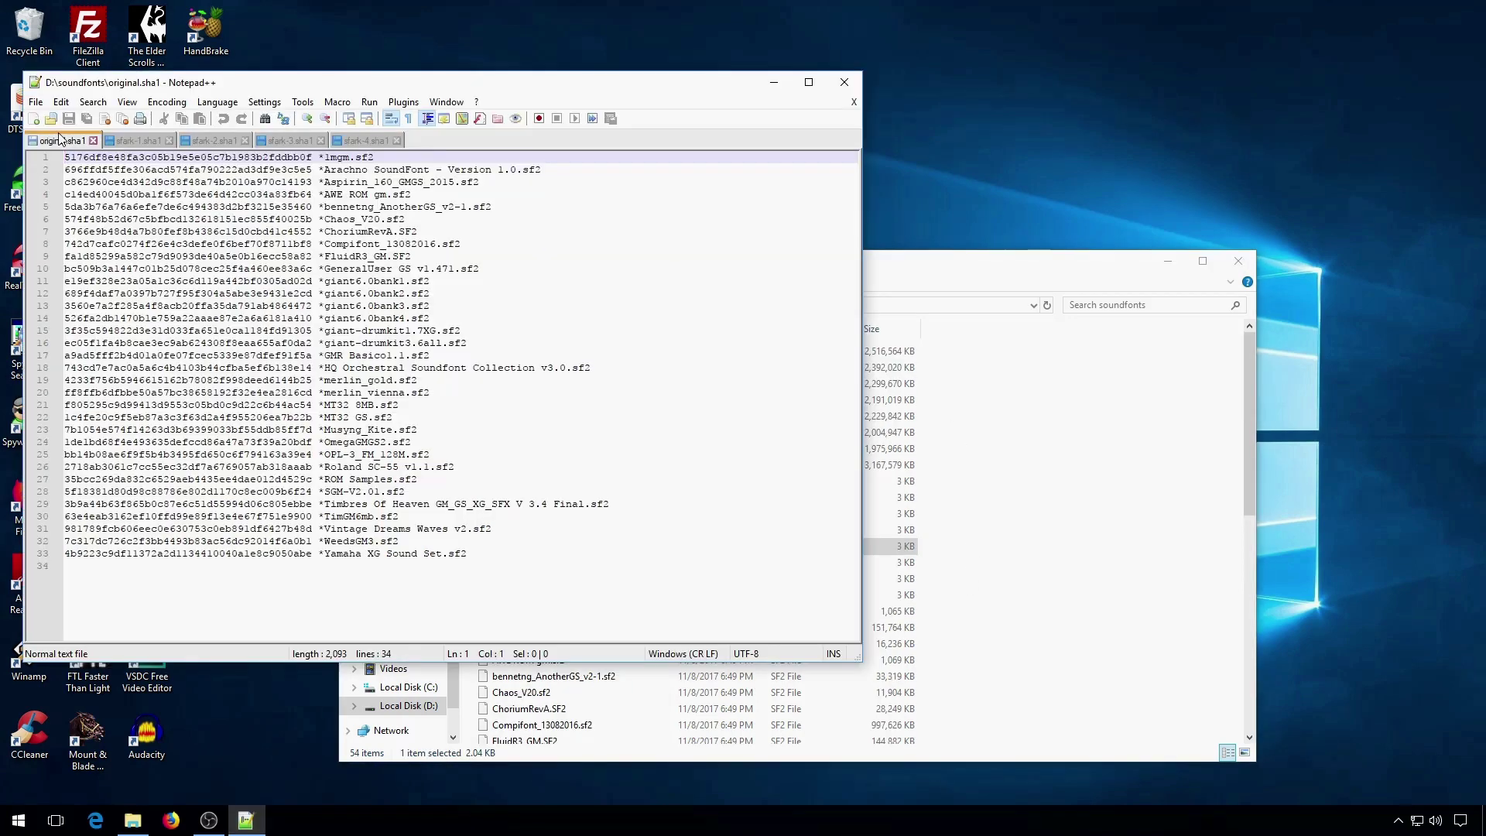
Compare the hashes in sfark-1.sha1 through sfark-4.sha1 with those in original.sha1.
{"action": "left_click", "coordinate": [132, 138]}
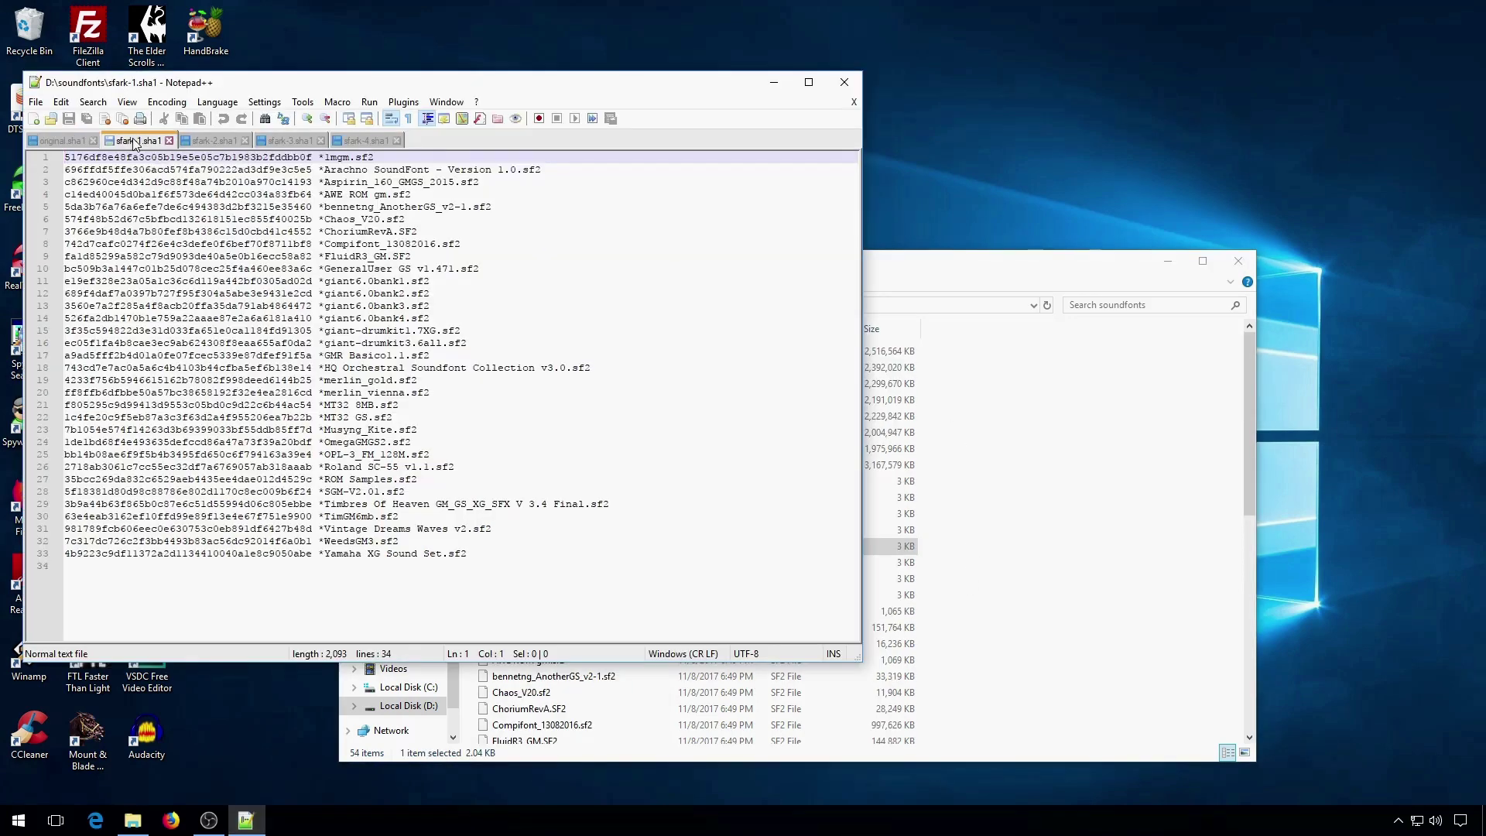
{"action": "left_click", "coordinate": [205, 142]}
{"action": "left_click", "coordinate": [290, 138]}
{"action": "left_click", "coordinate": [369, 139]}
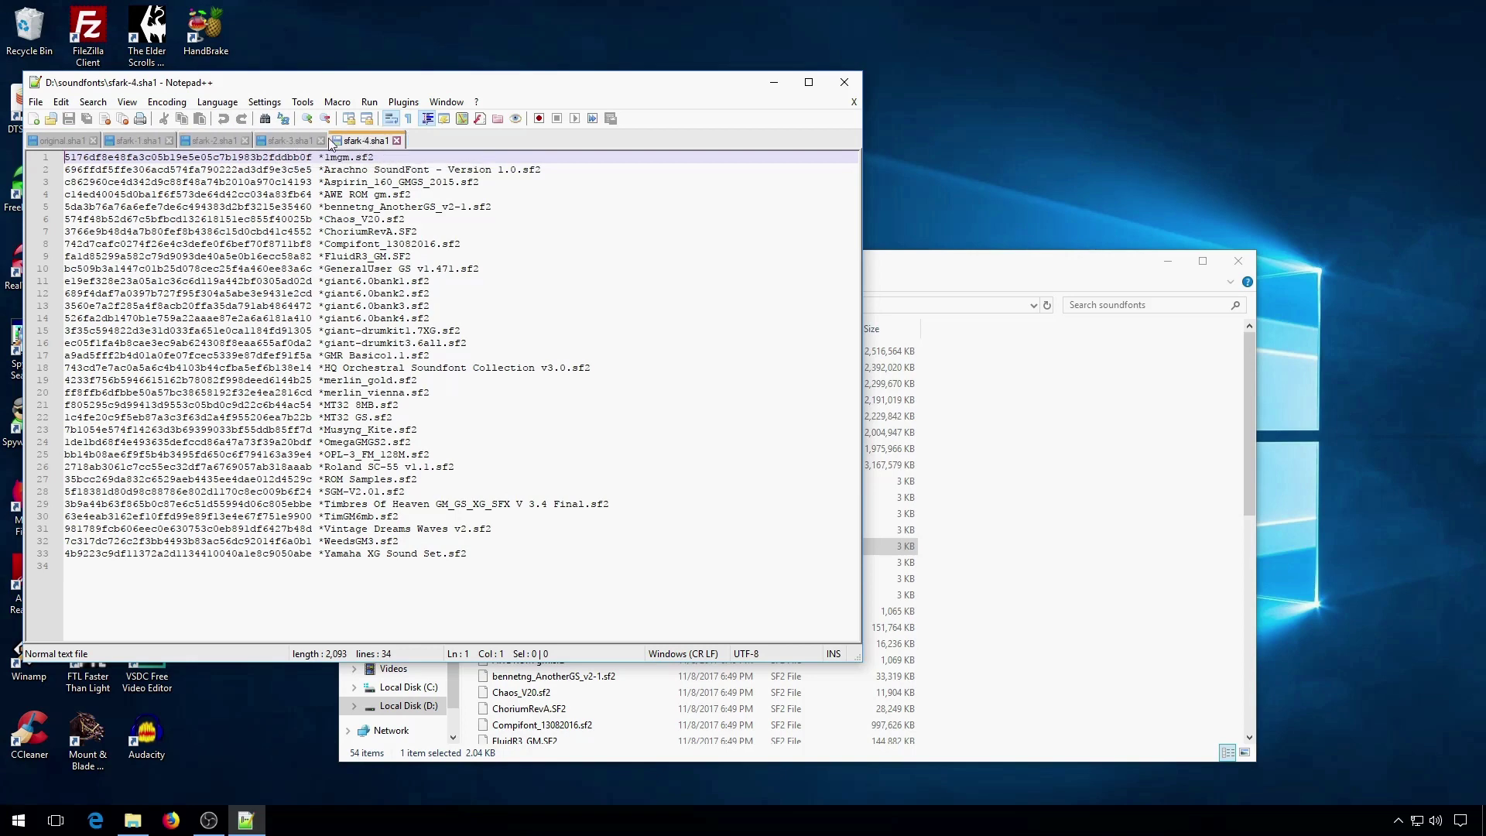
{"action": "left_click", "coordinate": [68, 142]}
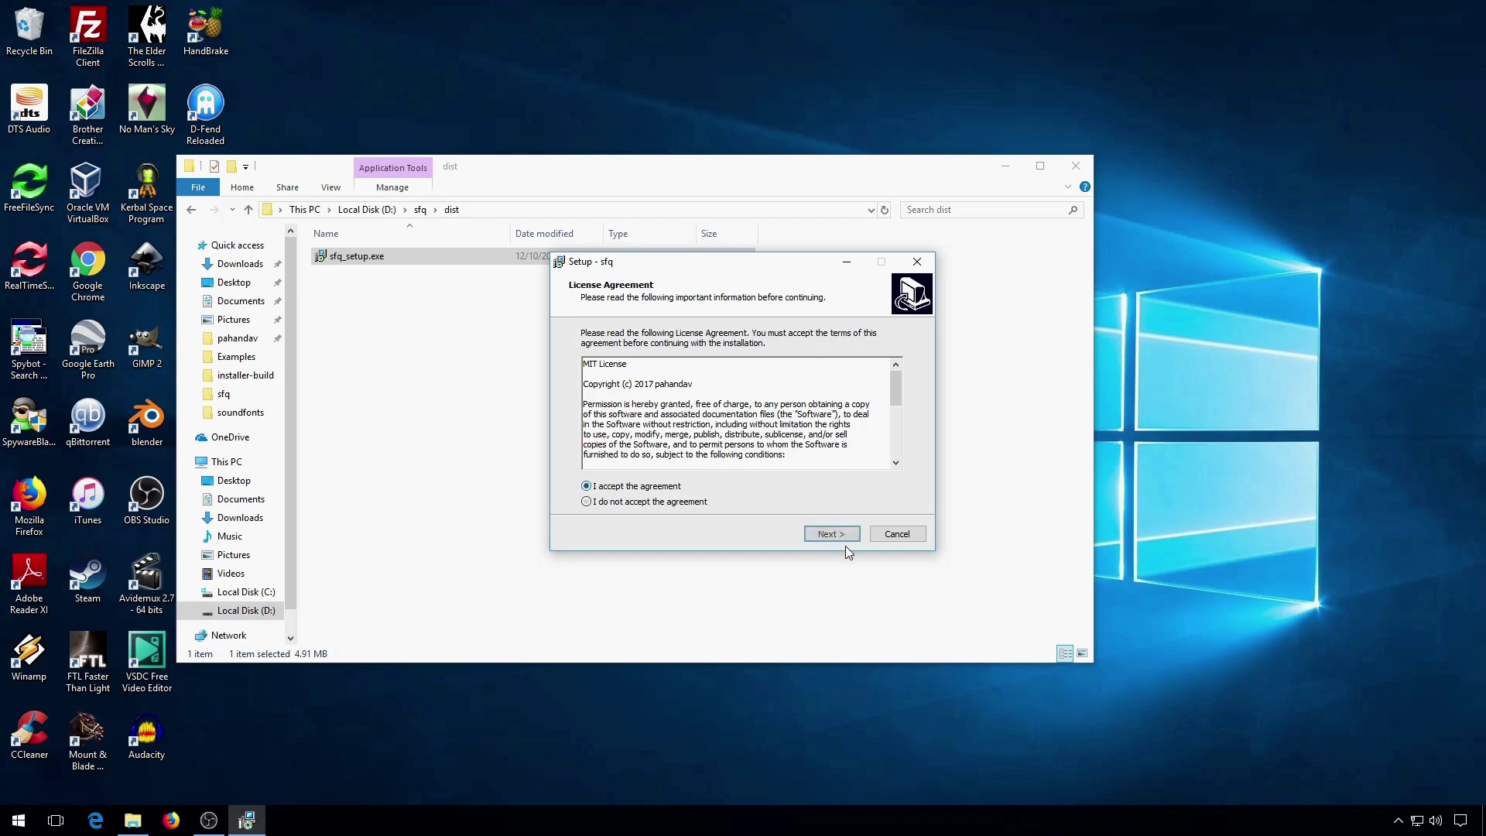
Install sfq into C:\Program Files\sfq with its directory added to the environment path, and finish with the readme option enabled.
{"action": "left_click", "coordinate": [824, 536]}
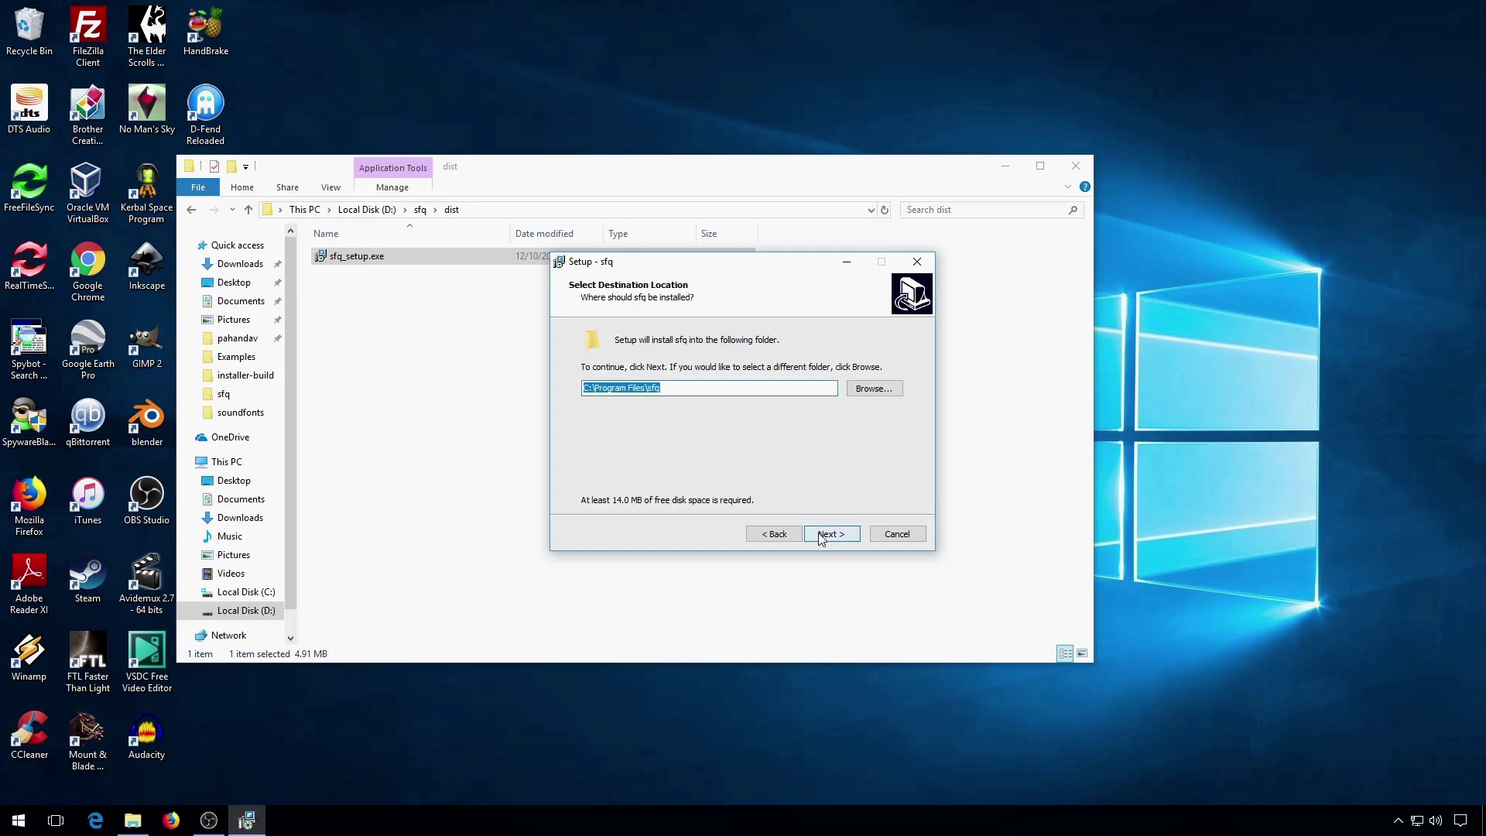
{"action": "left_click", "coordinate": [821, 536]}
{"action": "left_click", "coordinate": [822, 536]}
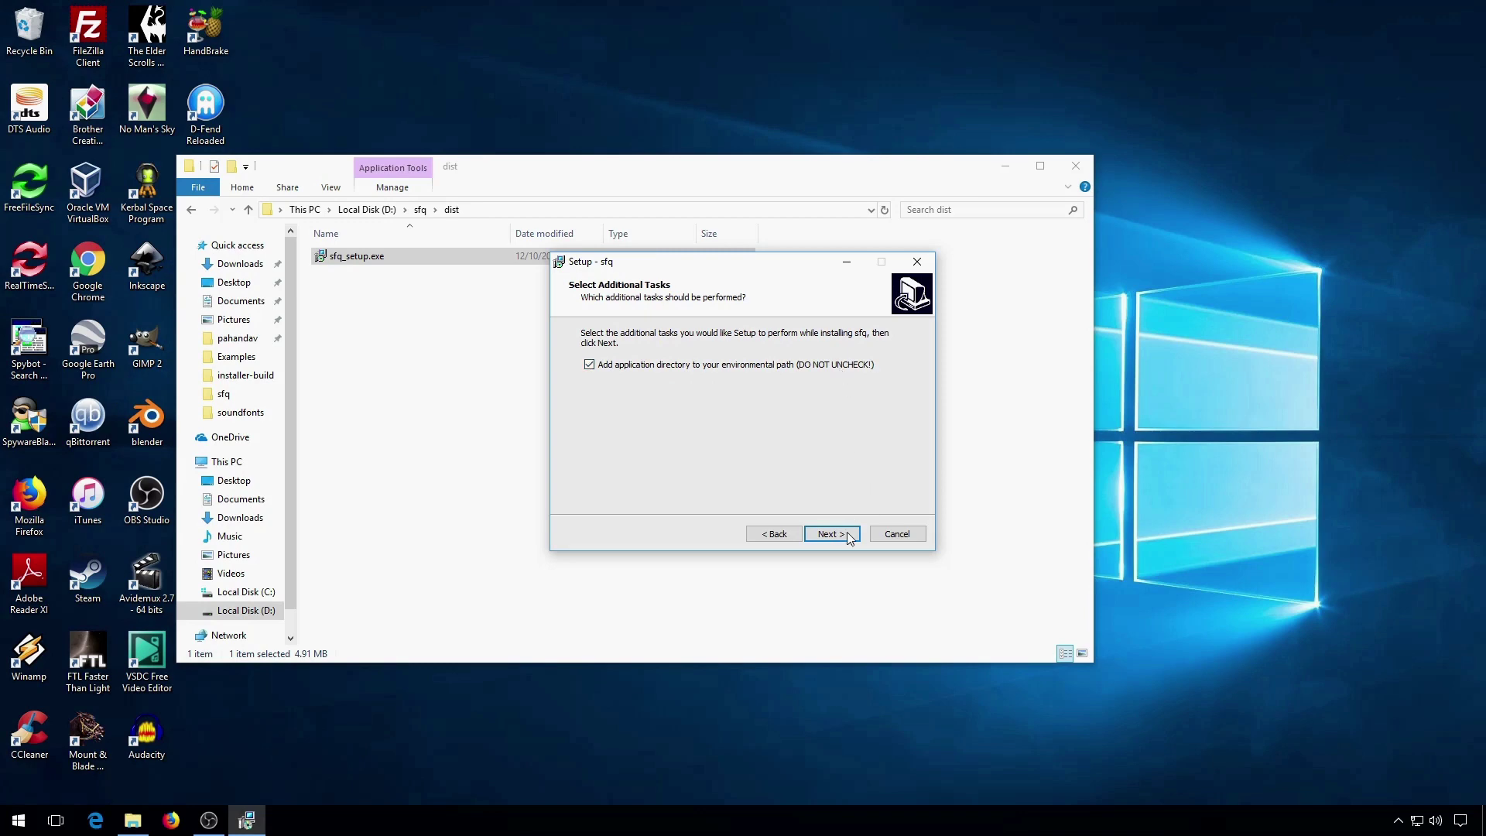
{"action": "left_click", "coordinate": [842, 540]}
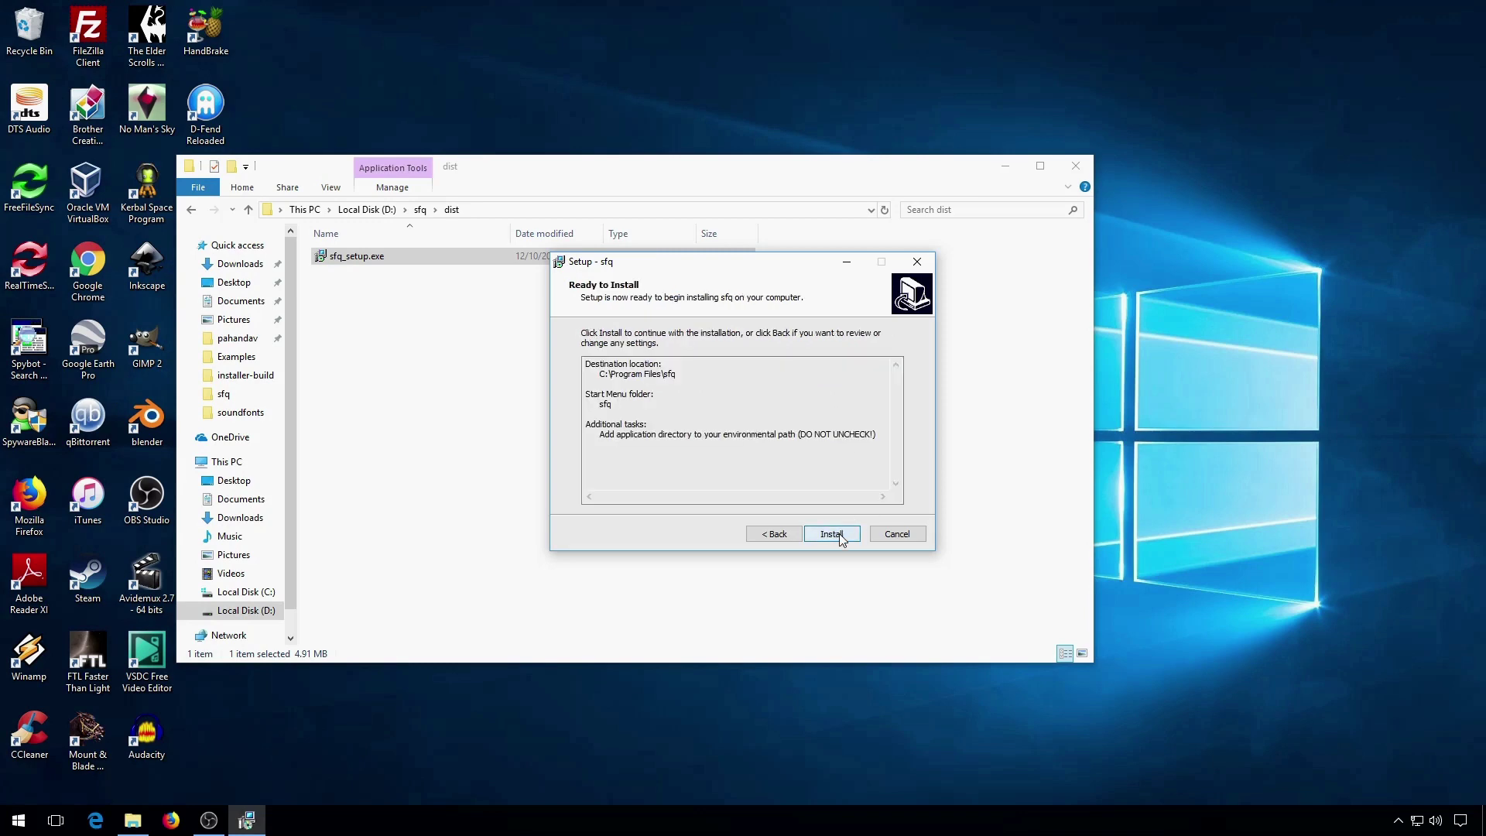
{"action": "left_click", "coordinate": [841, 539]}
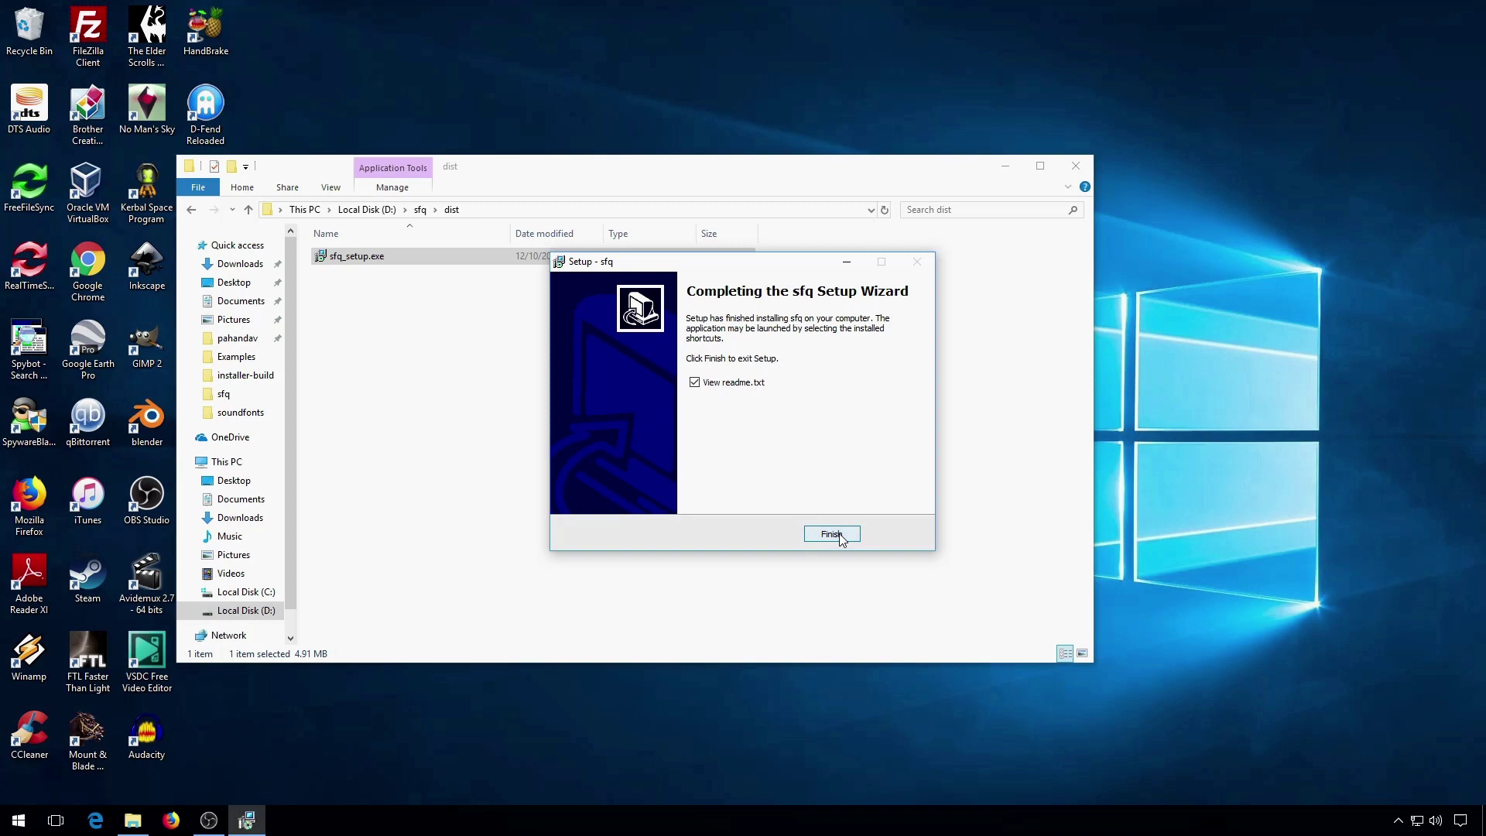
{"action": "left_click", "coordinate": [831, 533]}
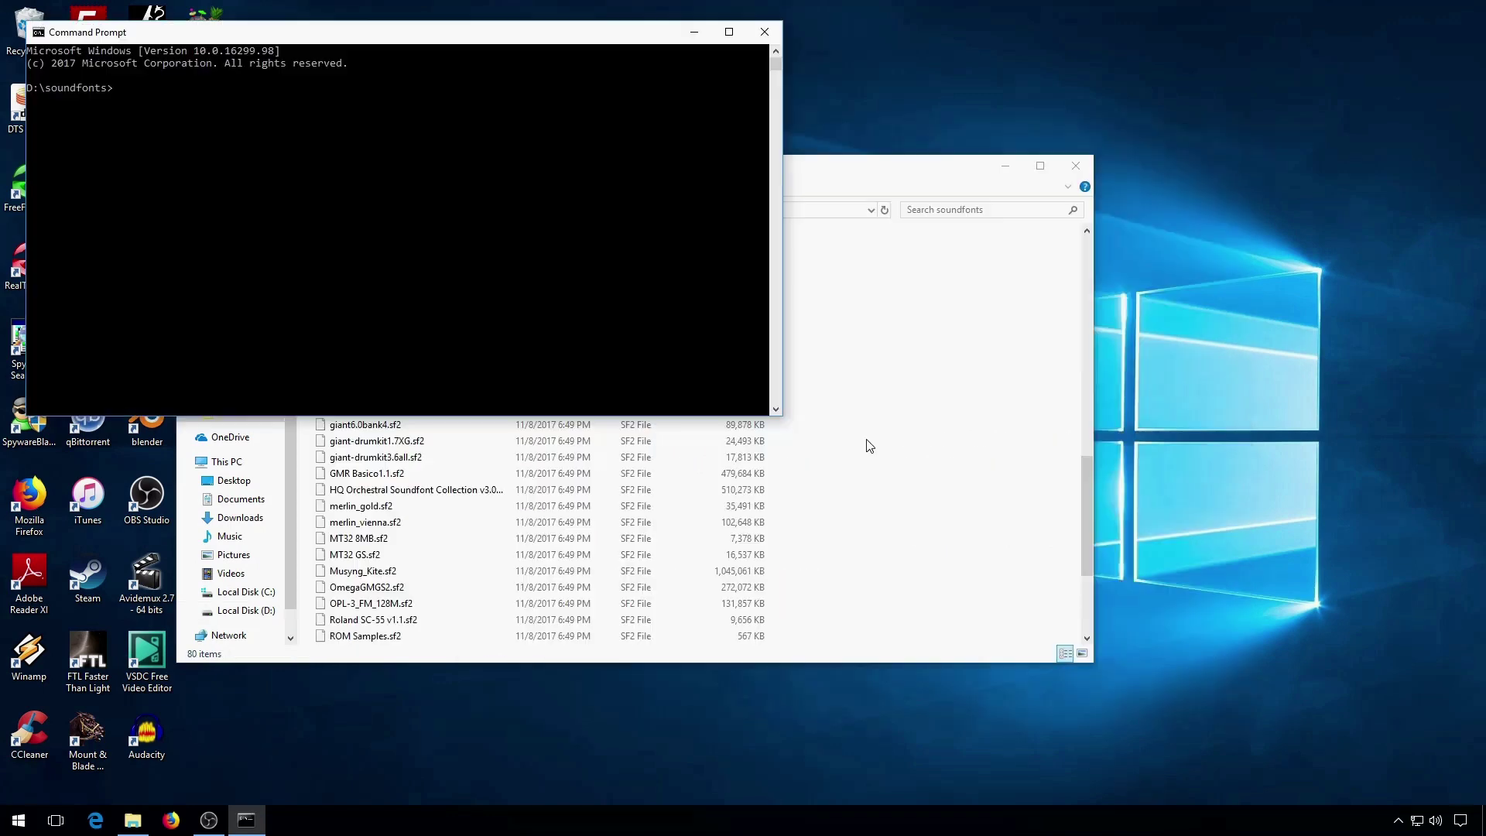
Run sfq without arguments in the soundfonts folder and display its help with sfq -h.
{"action": "type", "text": "sfq"}
{"action": "key", "text": "Return"}
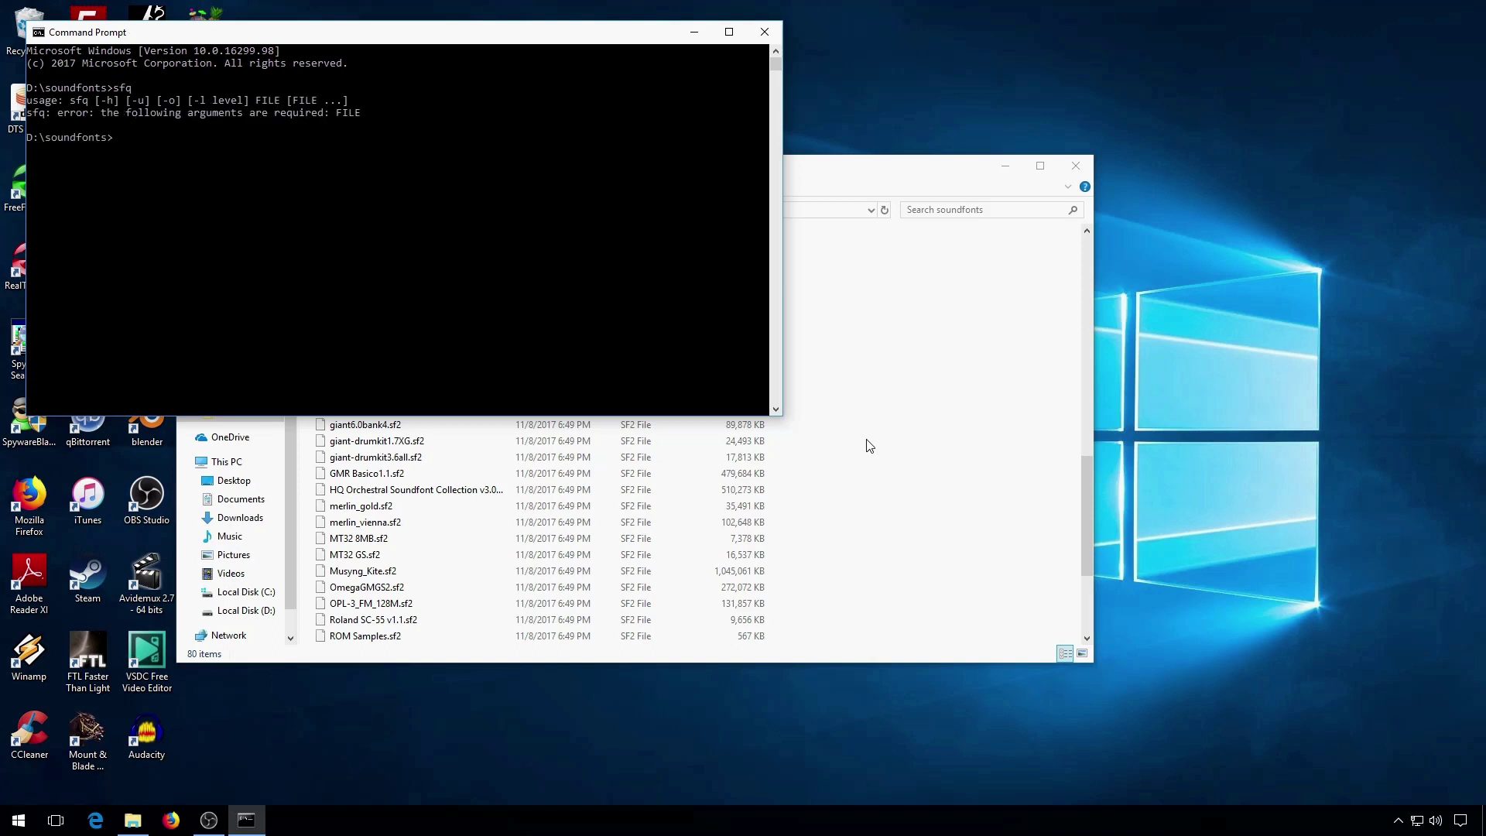
{"action": "type", "text": "sfq -h"}
{"action": "key", "text": "Return"}
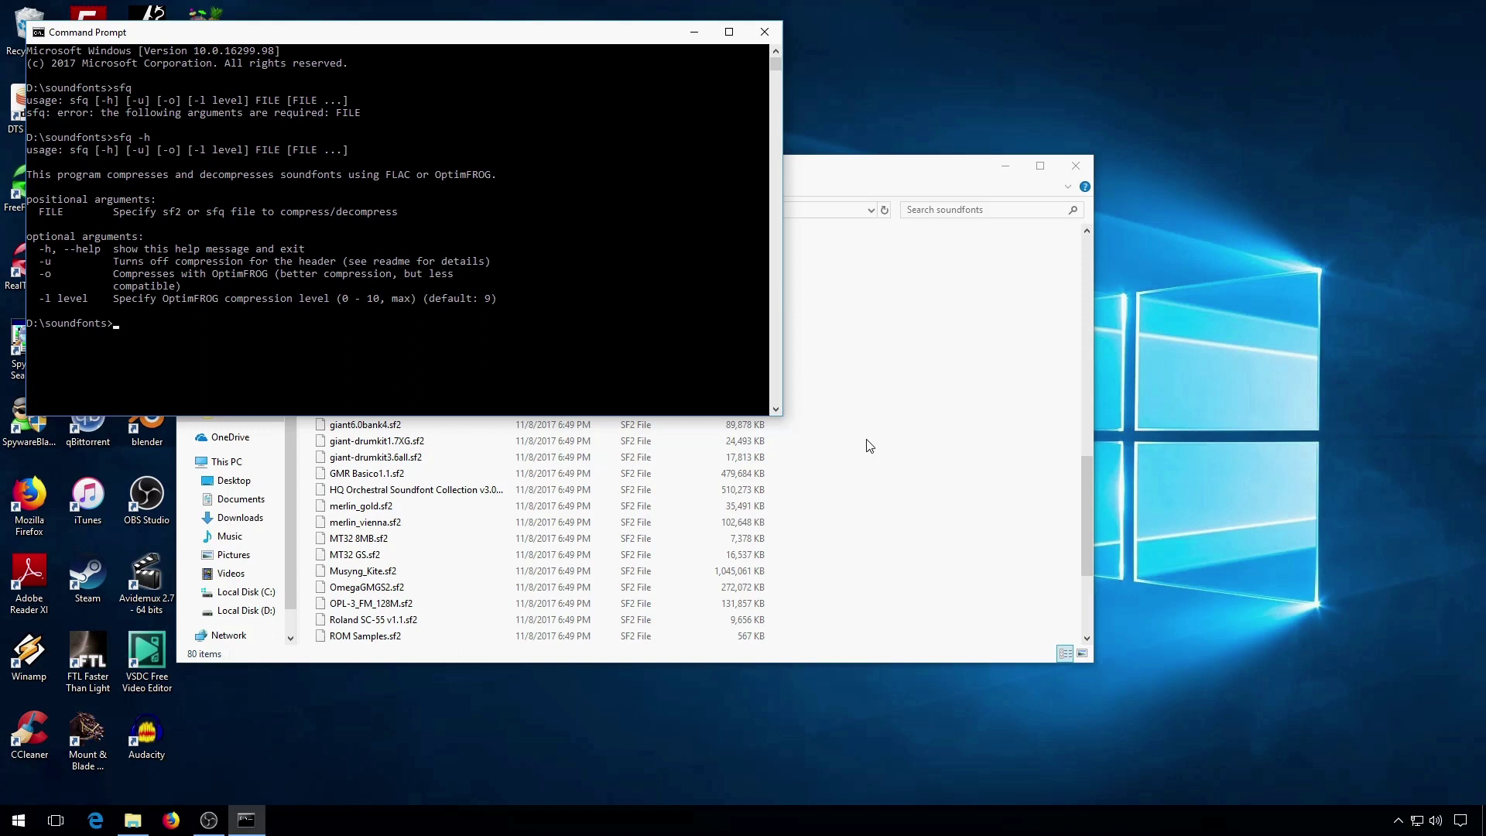
Compress all SF2 files with sfq *.sf2 using FLAC, and again with OptimFROG using sfq -o *.sf2.
{"action": "type", "text": "sfq *.sf2"}
{"action": "key", "text": "Return"}
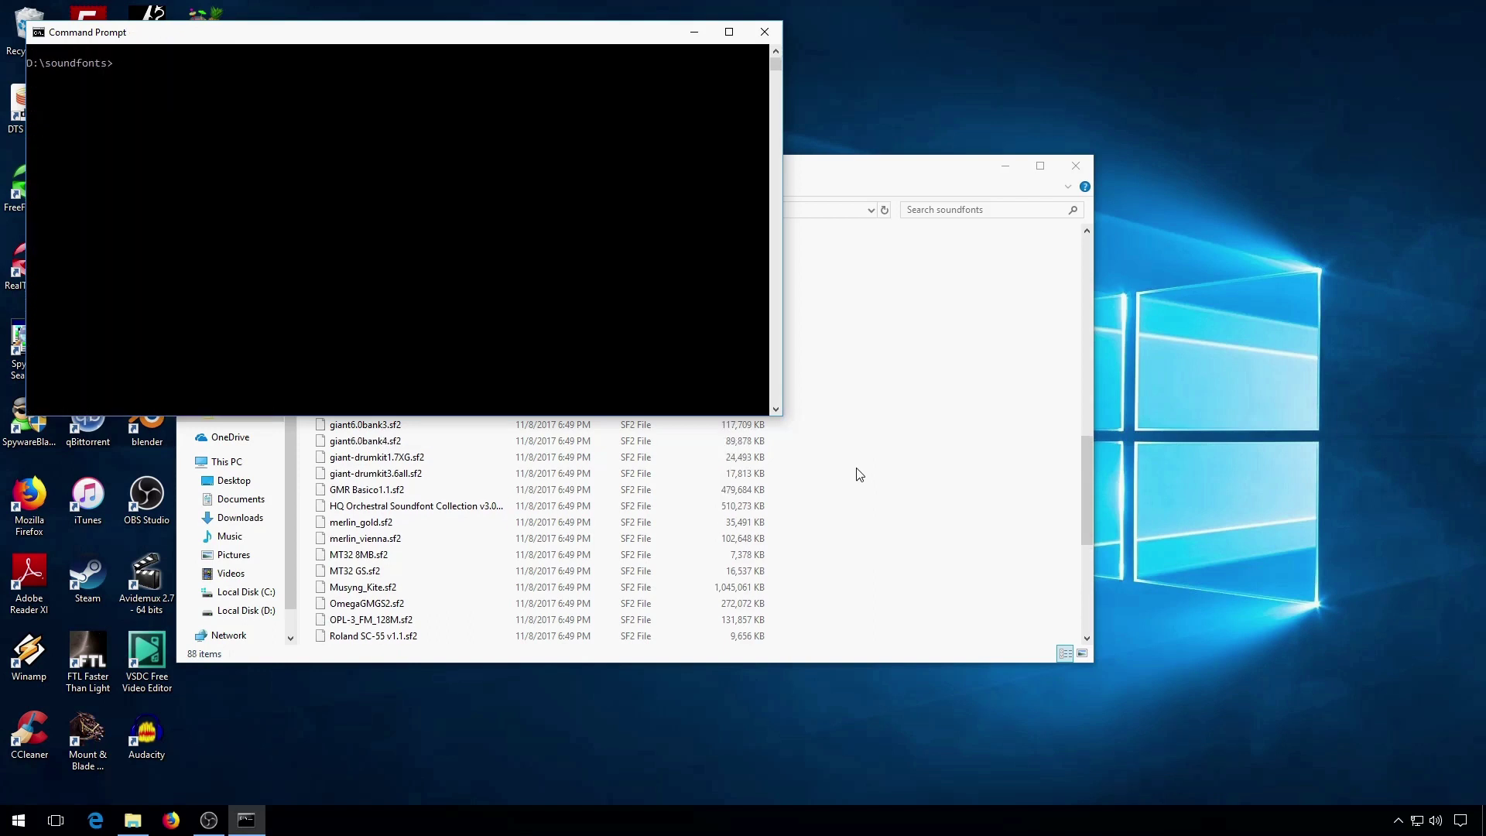
{"action": "type", "text": "q -o *.sf2"}
{"action": "key", "text": "Return"}
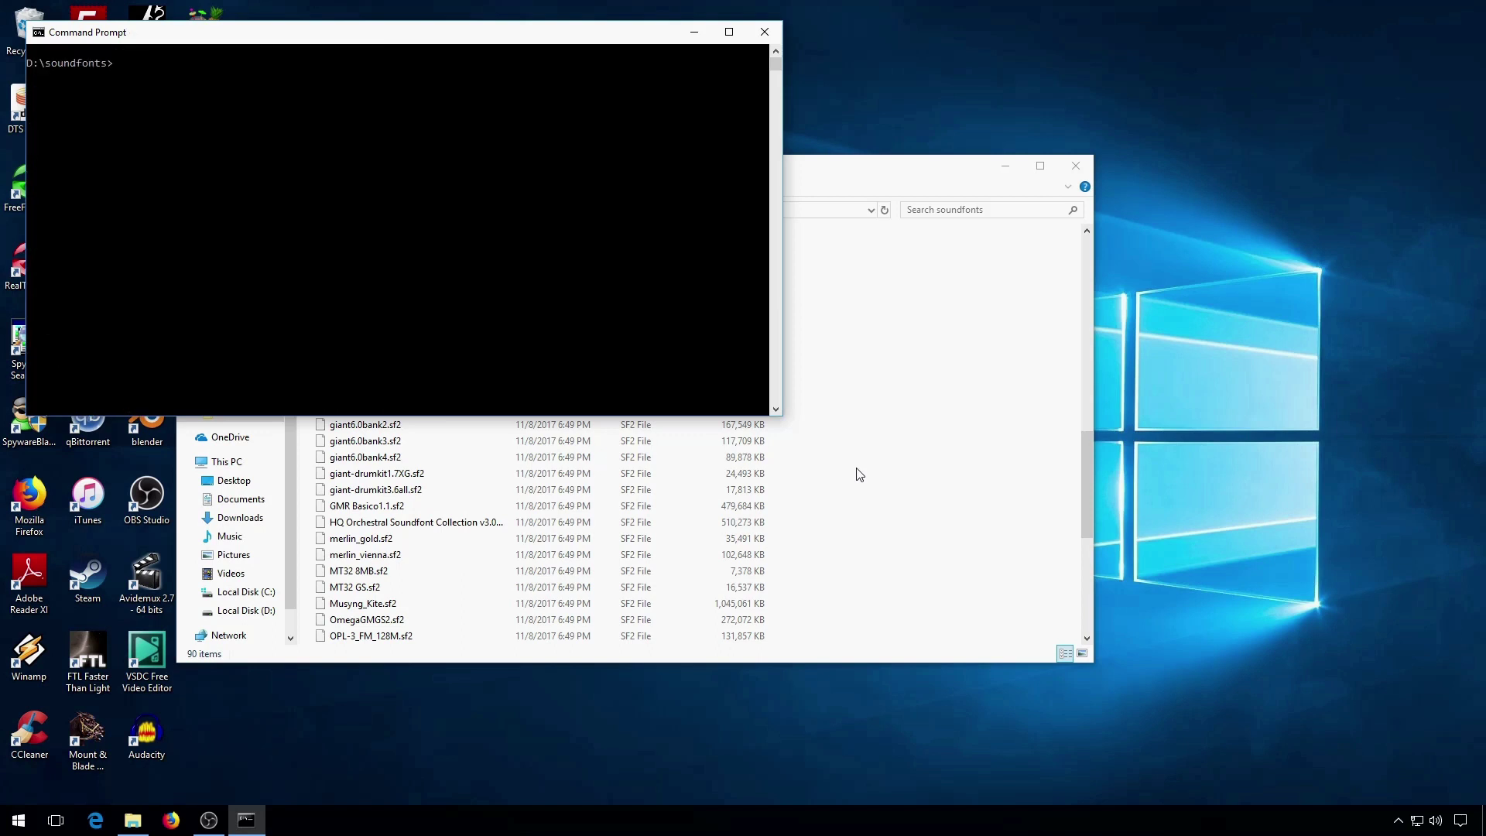
Compress all SF2 files at OptimFROG level 2 with sfq -o -l 2 *.sf2, and decompress the results with sfq *.sfq.
{"action": "type", "text": "sf"}
{"action": "type", "text": "q -o -1 2"}
{"action": "type", "text": " *.sf"}
{"action": "type", "text": "2"}
{"action": "key", "text": "Return"}
{"action": "type", "text": "sfq *.sfq"}
{"action": "key", "text": "Return"}
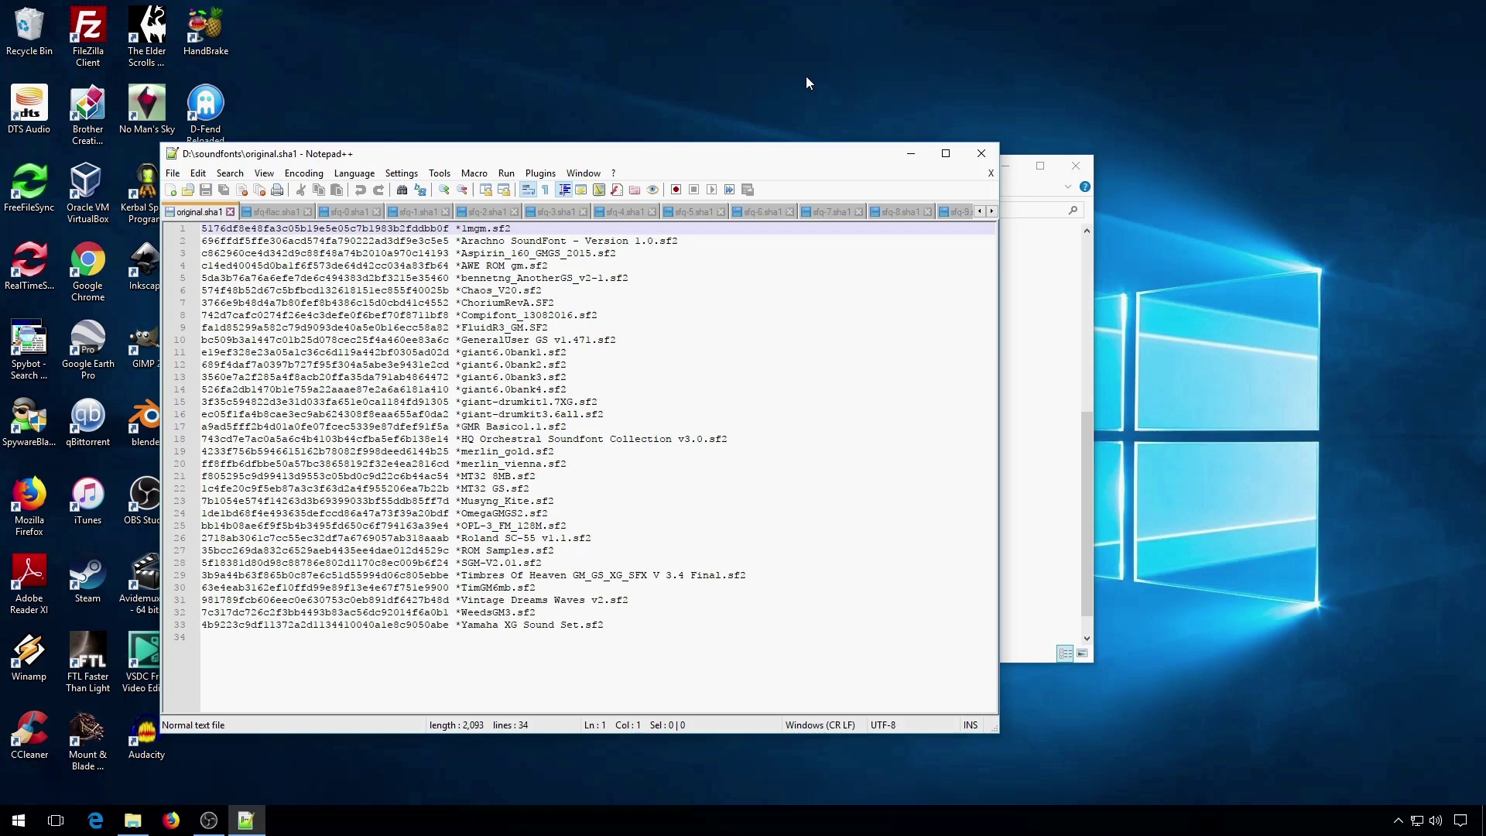
Check the hashes in sfq-flac.sha1 and in each OptimFROG level's file from sfq-0.sha1 through sfq-max.sha1 against original.sha1.
{"action": "left_click", "coordinate": [288, 212]}
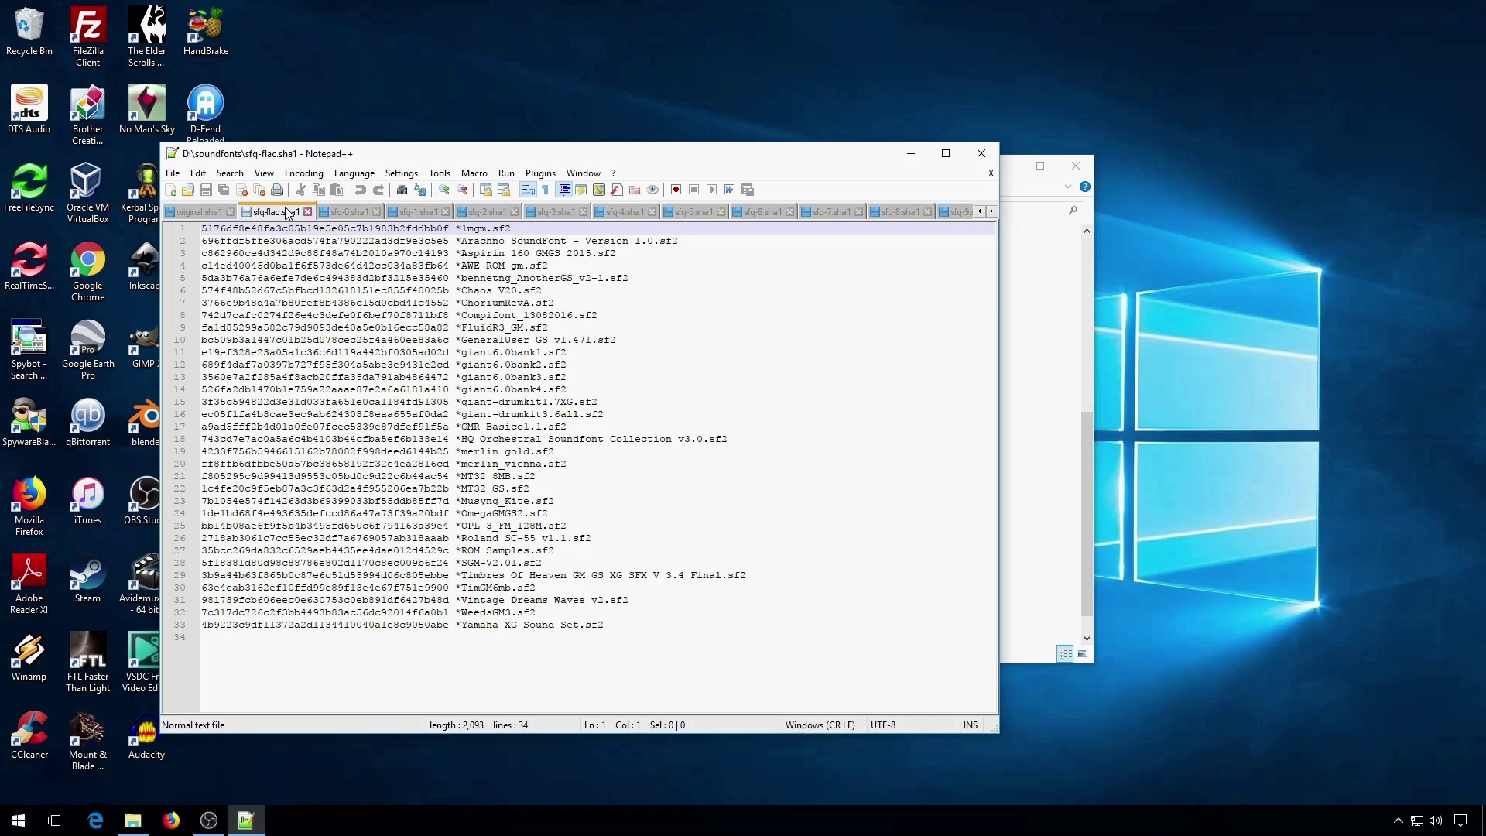
{"action": "left_click", "coordinate": [352, 212]}
{"action": "left_click", "coordinate": [418, 212]}
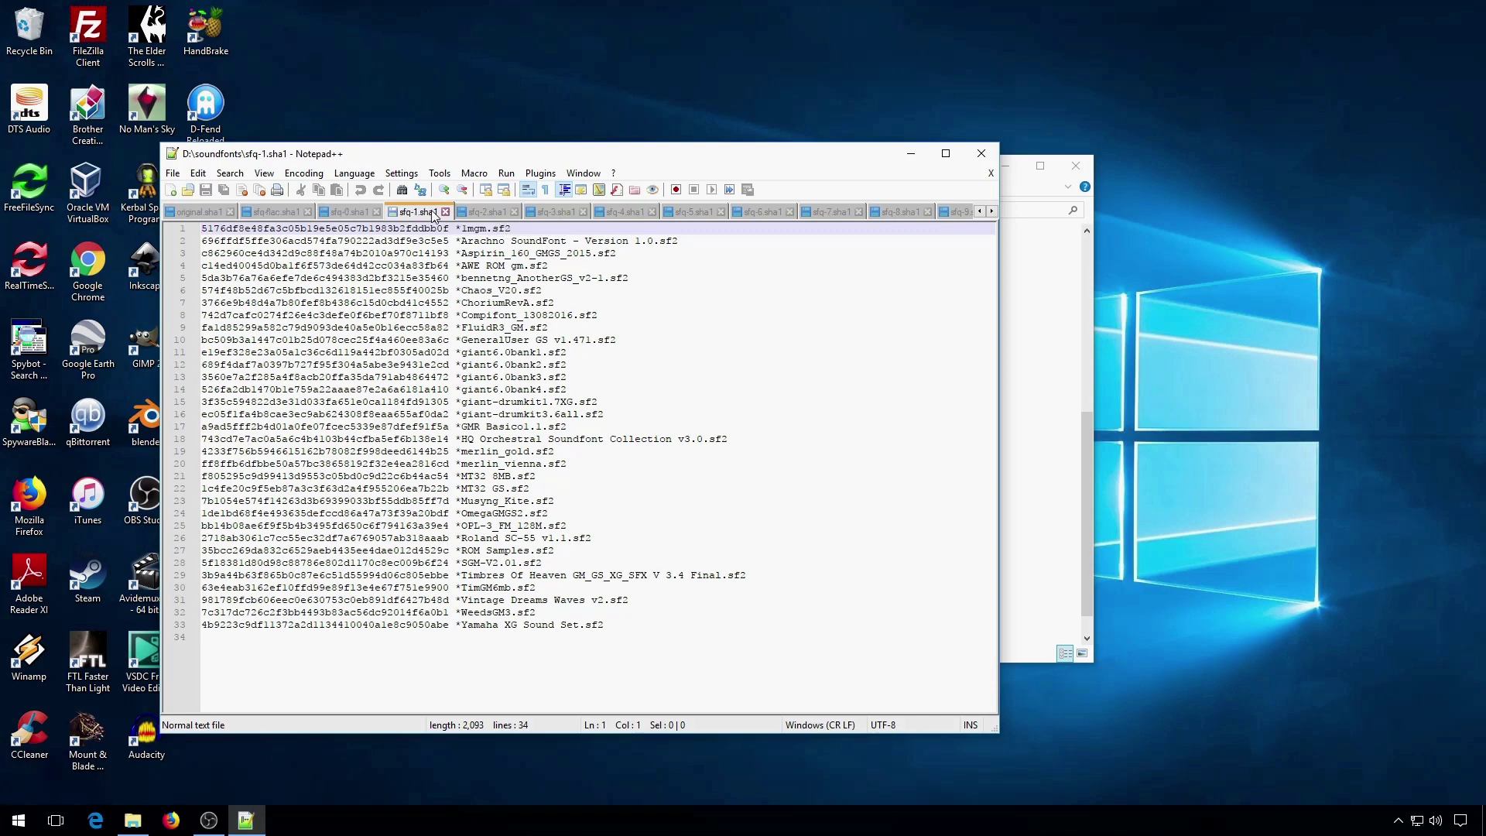
{"action": "left_click", "coordinate": [486, 212]}
{"action": "left_click", "coordinate": [551, 214]}
{"action": "left_click", "coordinate": [635, 212]}
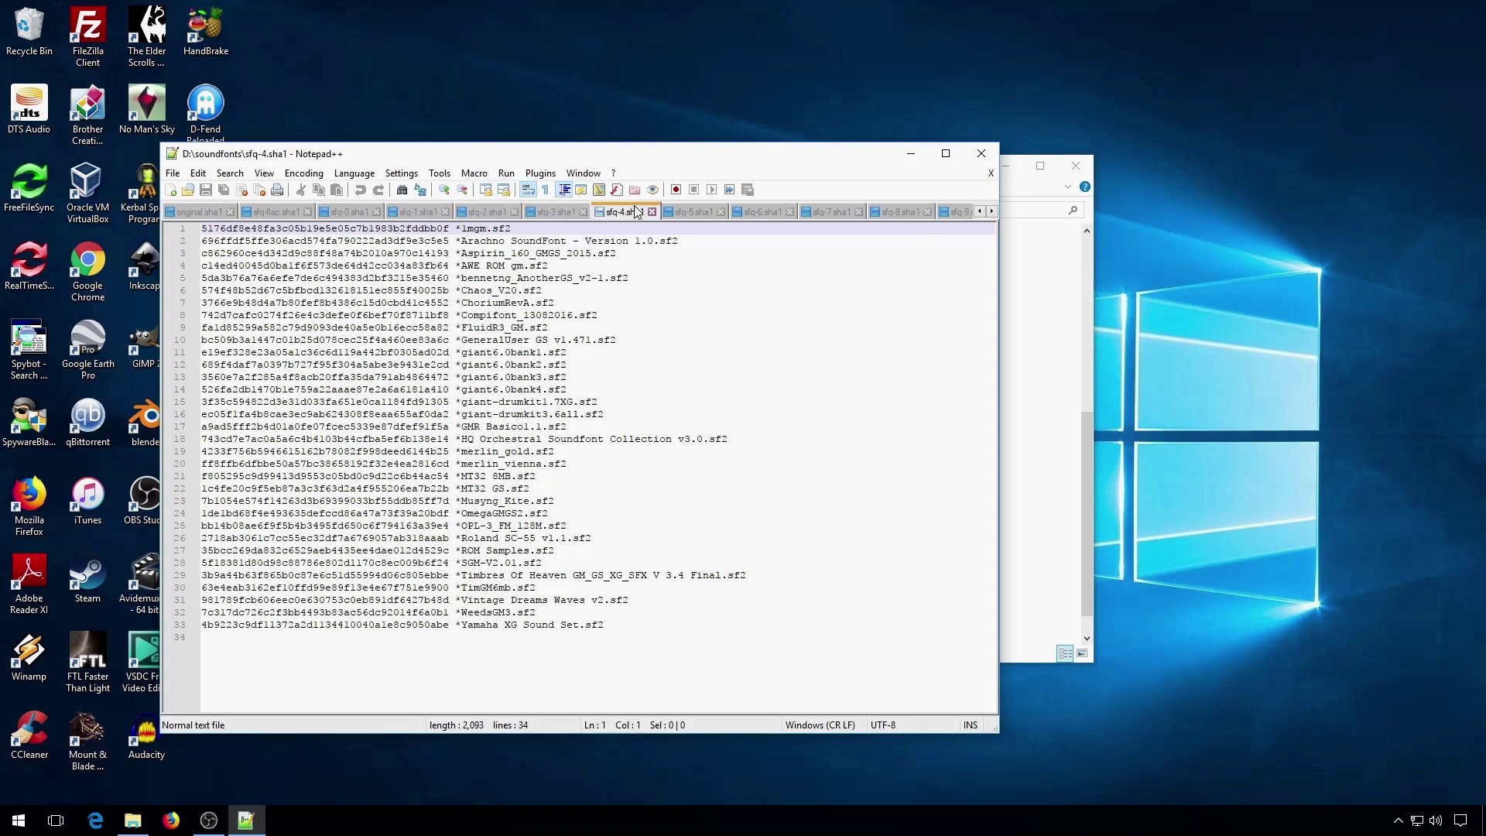
{"action": "left_click", "coordinate": [688, 212]}
{"action": "left_click", "coordinate": [761, 210]}
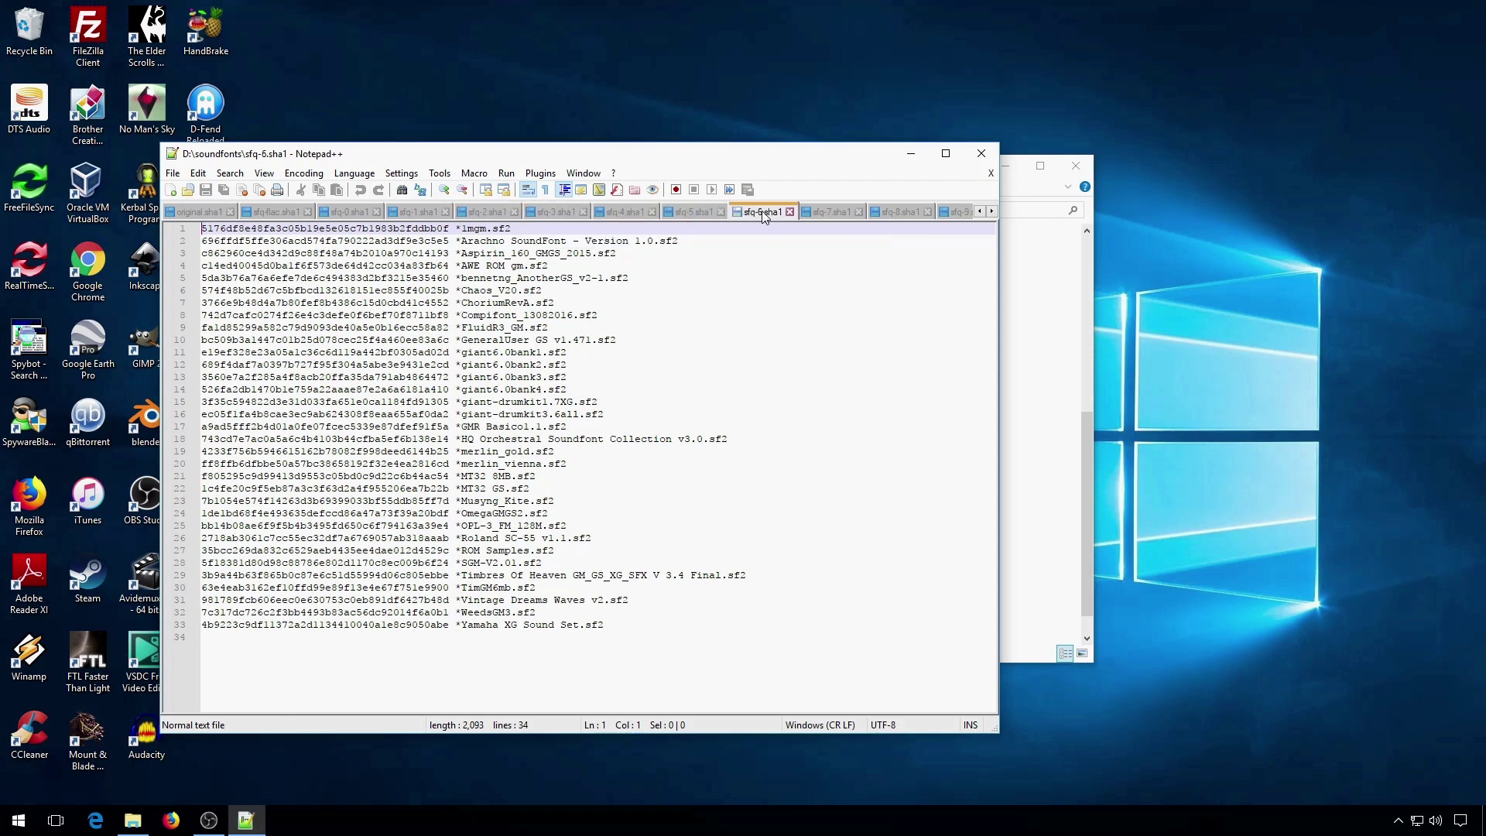
{"action": "left_click", "coordinate": [845, 212]}
{"action": "left_click", "coordinate": [896, 212]}
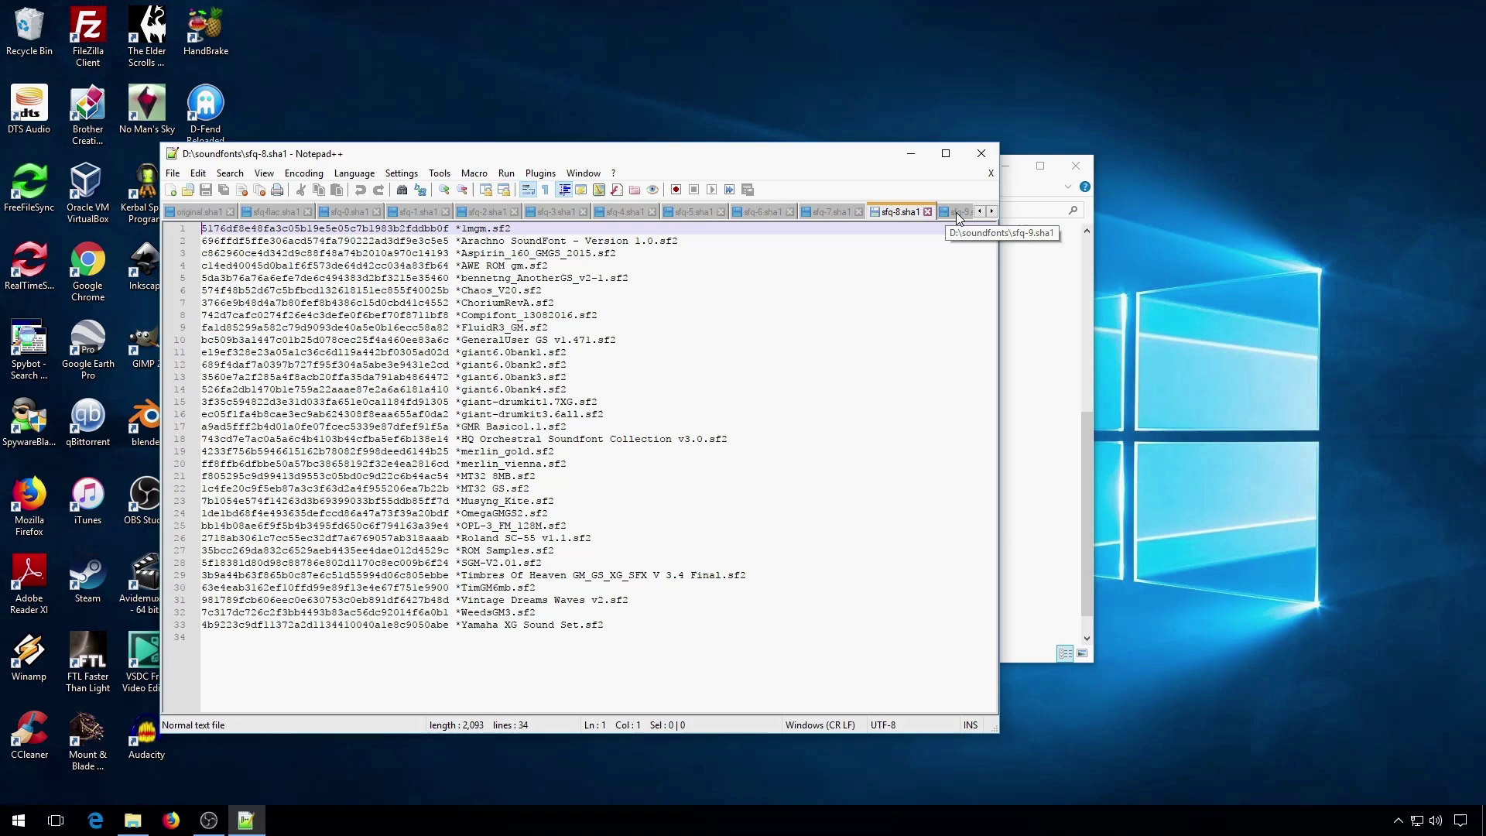
{"action": "left_click", "coordinate": [958, 216]}
{"action": "left_click", "coordinate": [961, 212]}
{"action": "left_click", "coordinate": [959, 215]}
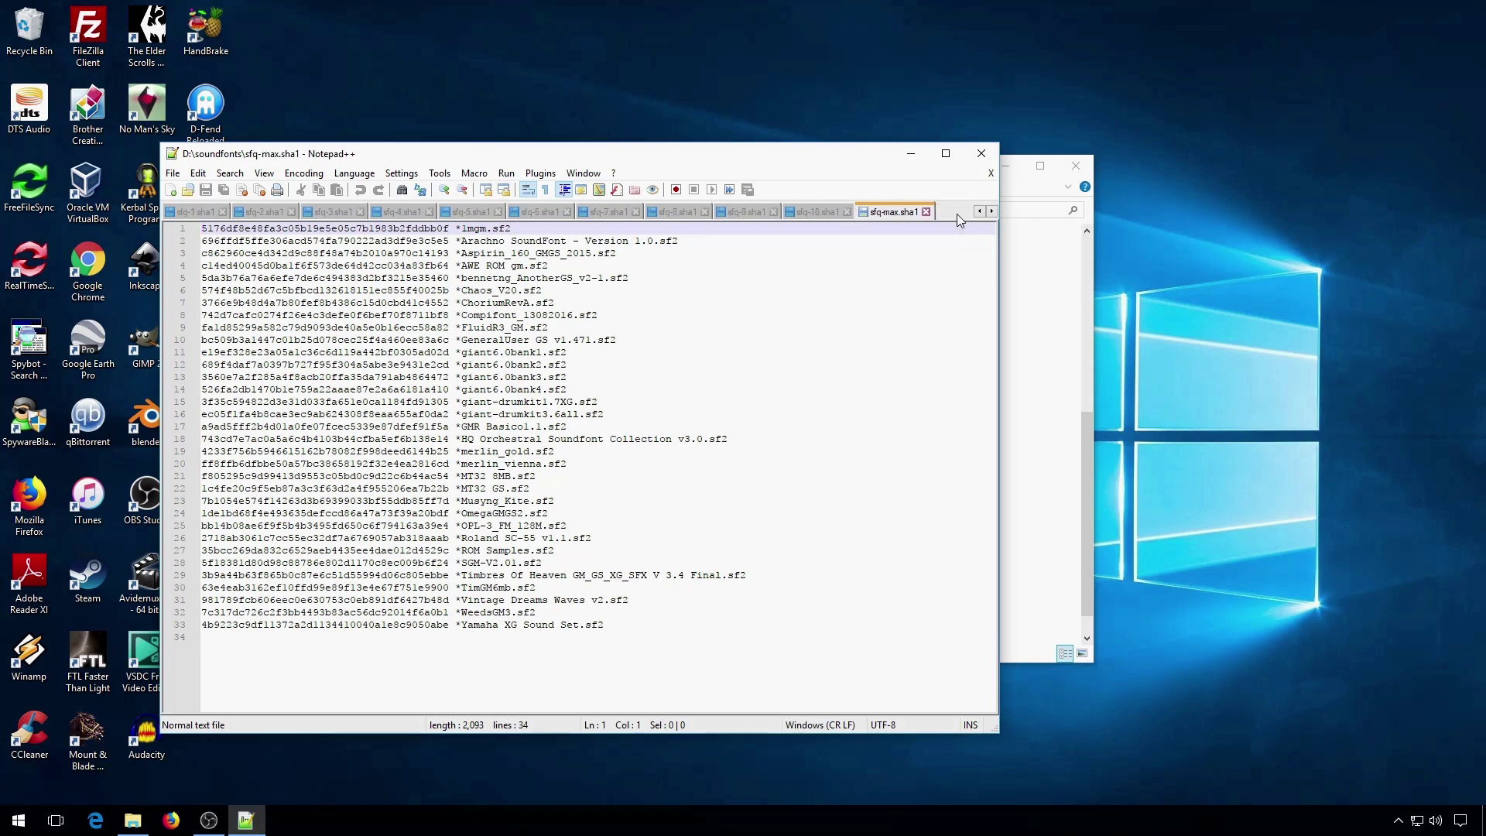